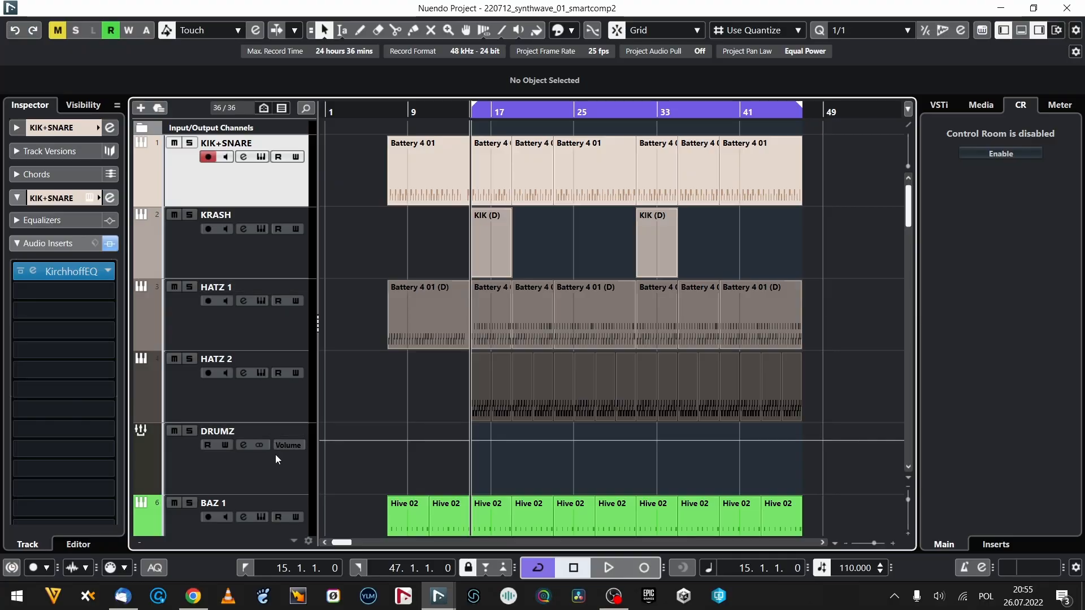
Select the DRUMZ group track and look over its insert effects and the neighbouring drum and bass tracks.
left_click(276, 459)
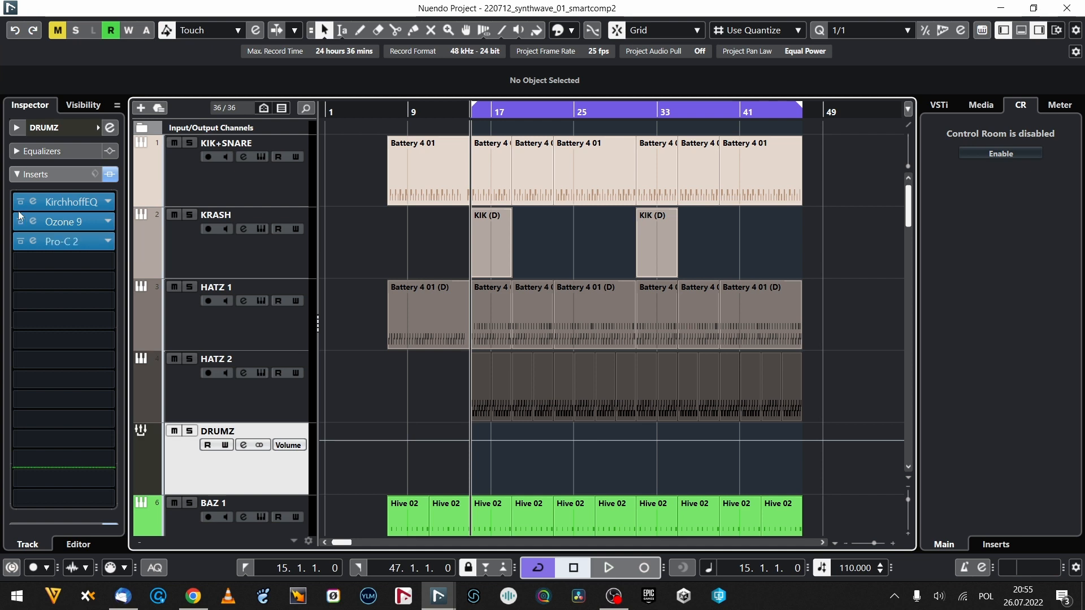
scroll(221, 368, "down", 3)
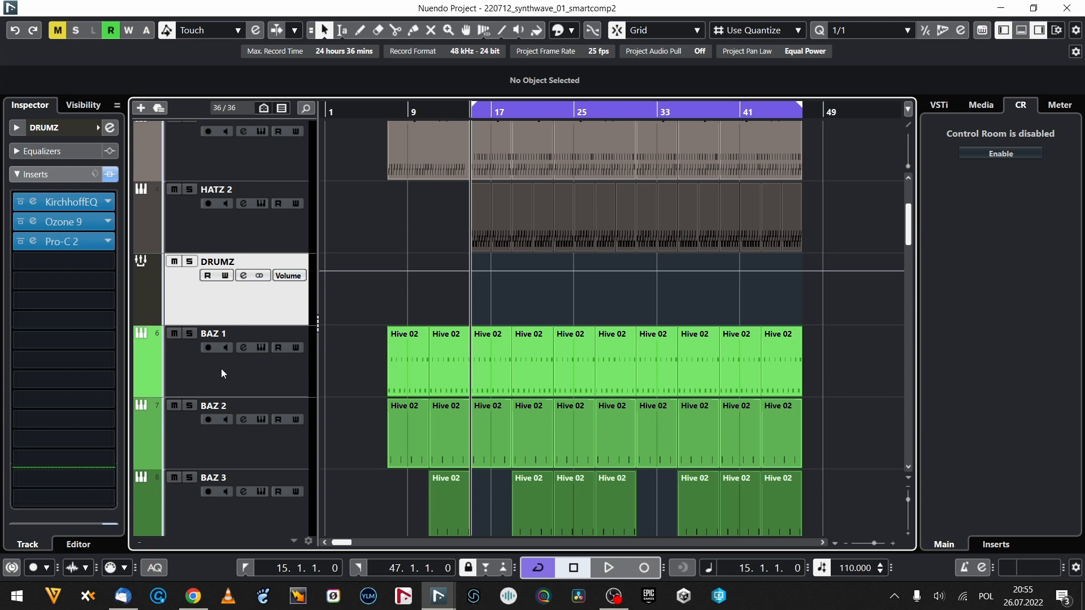
left_click(38, 242)
left_click(38, 241)
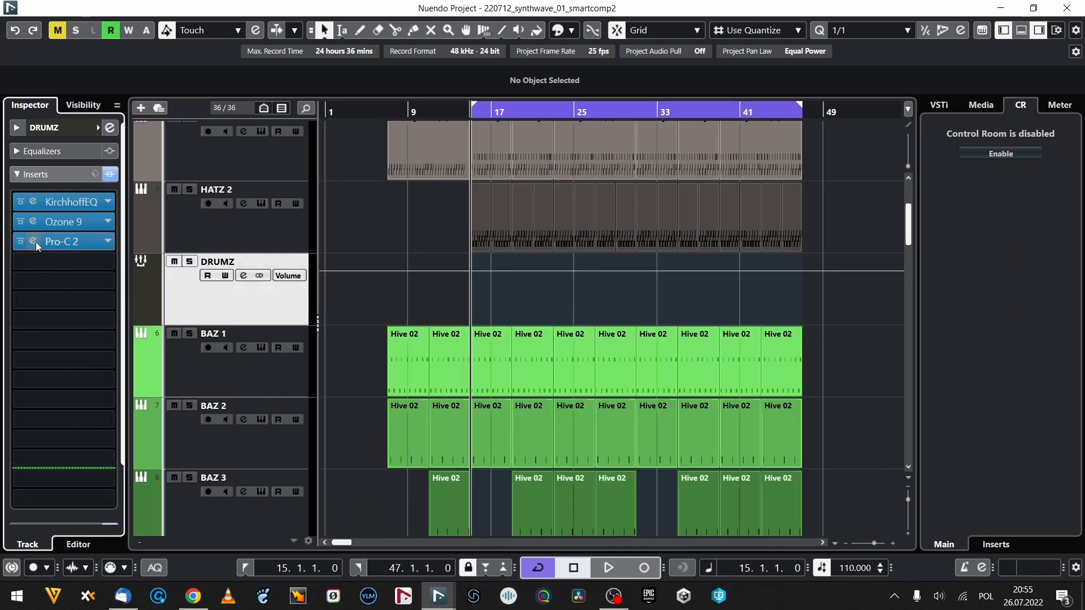
scroll(424, 271, "down", 5)
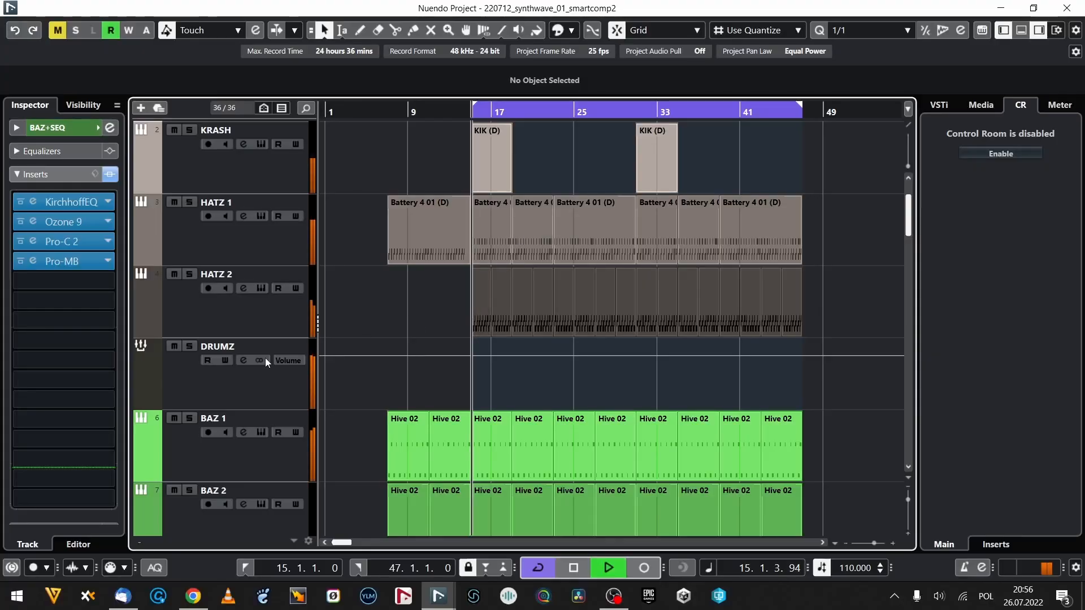
During playback, examine the ratio, attack and release of the Pro-C 2 compressor on the DRUMZ group.
left_click(265, 359)
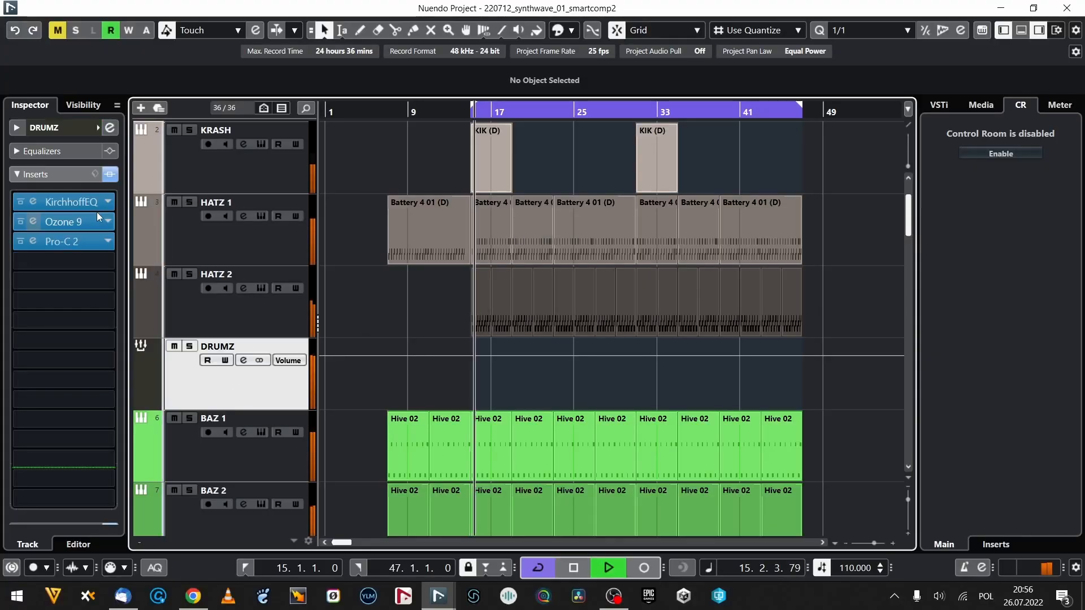
left_click(34, 242)
left_click_drag(468, 116, 515, 55)
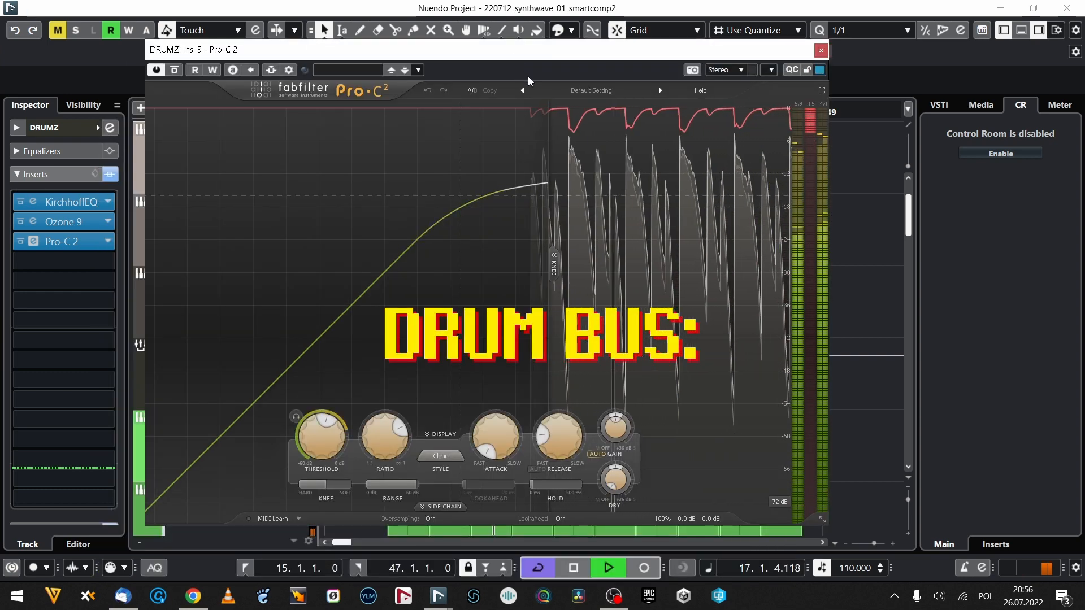
mouse_move(388, 449)
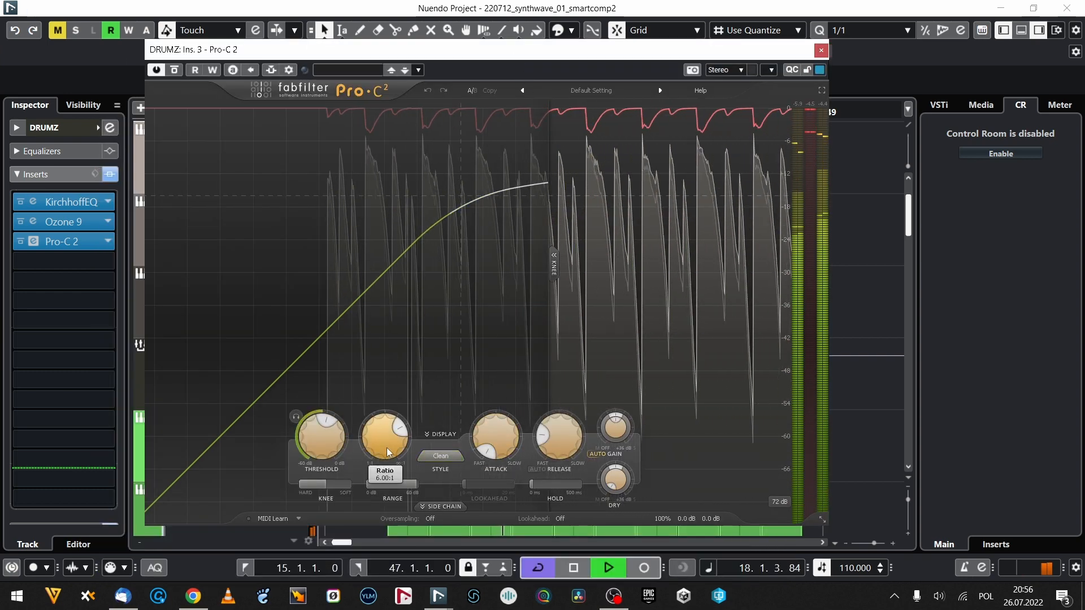
mouse_move(504, 449)
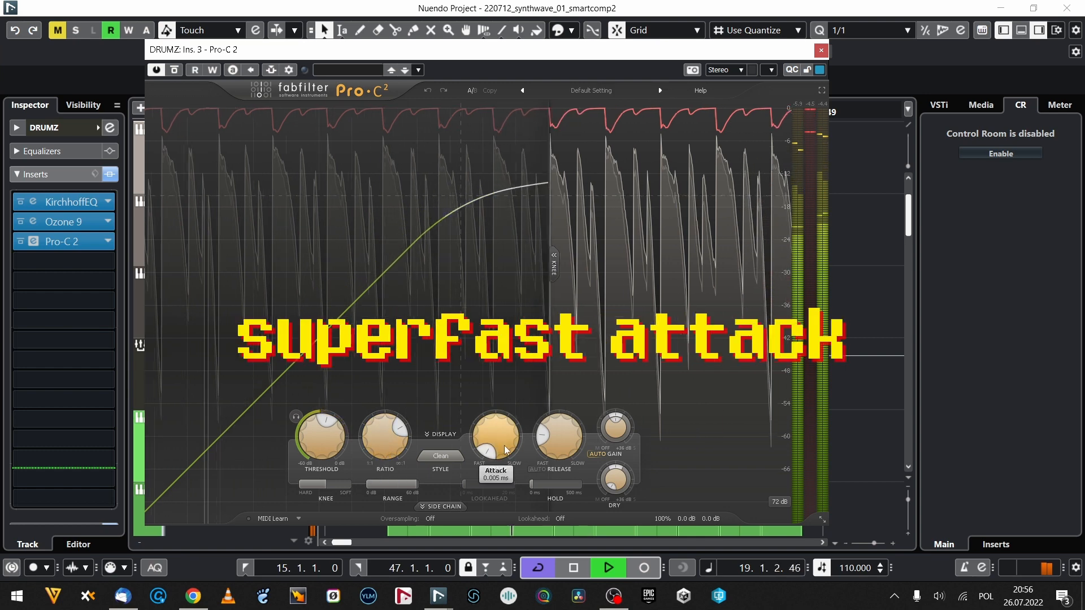
mouse_move(551, 438)
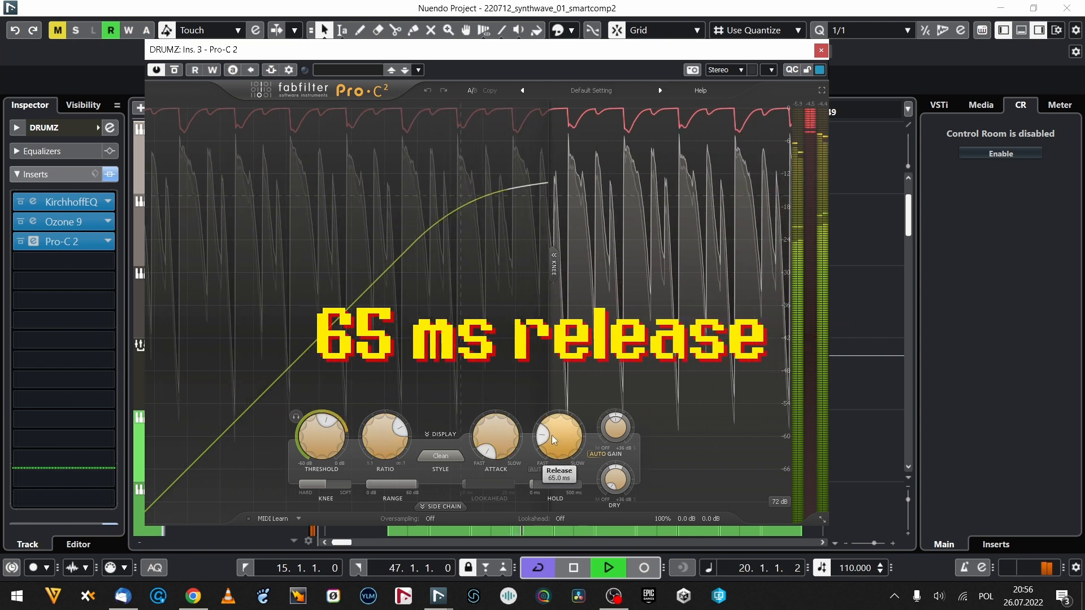
left_click(821, 50)
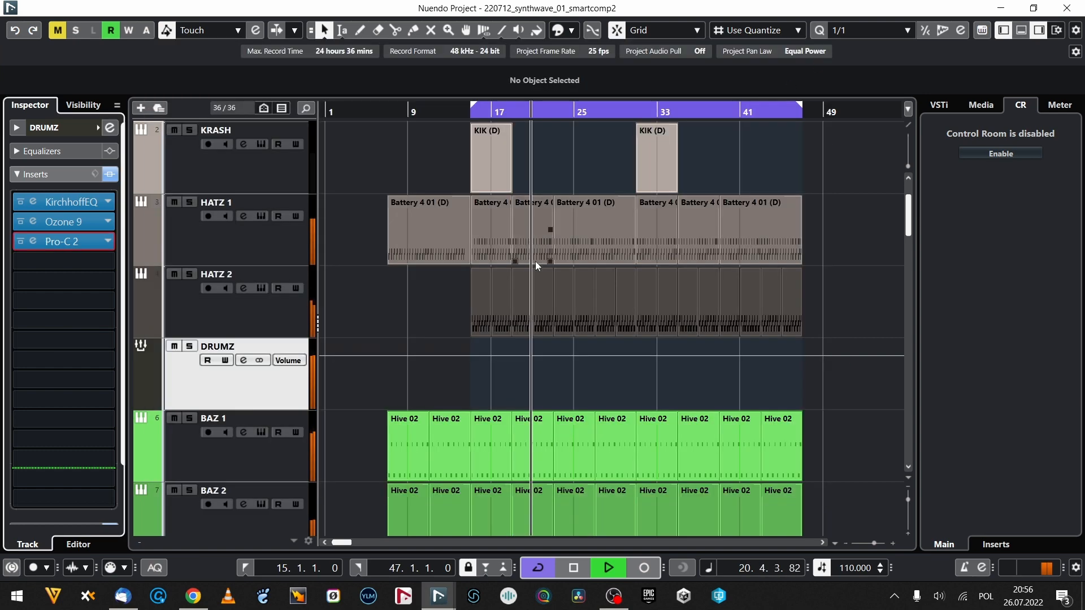
Examine the ratio, attack and release of the Pro-C 2 compressor on the BAZ+SEQ group.
scroll(562, 242, "down", 6)
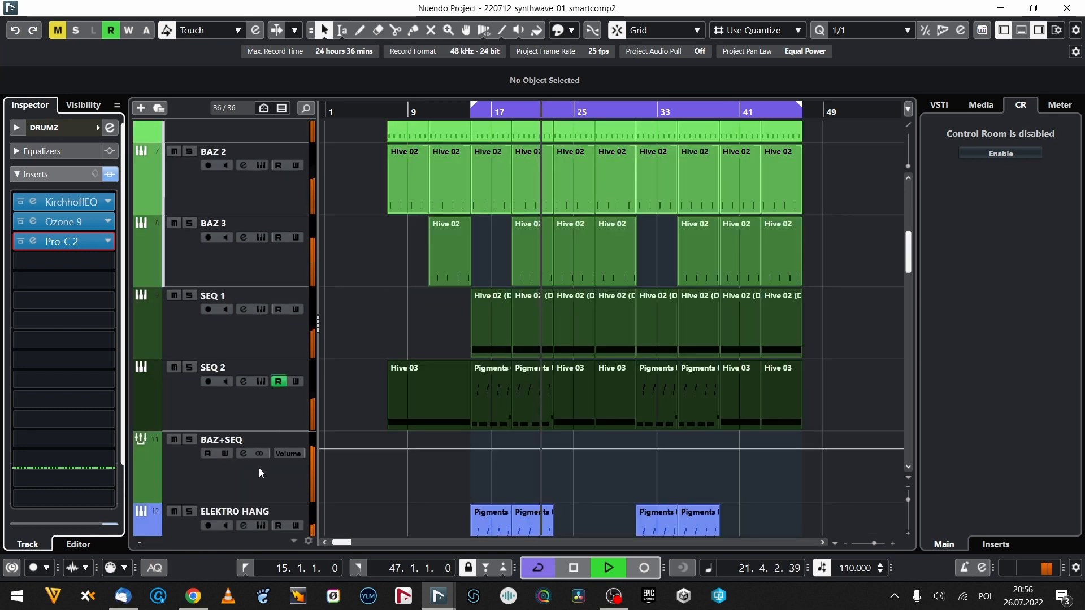
left_click(261, 465)
left_click(32, 242)
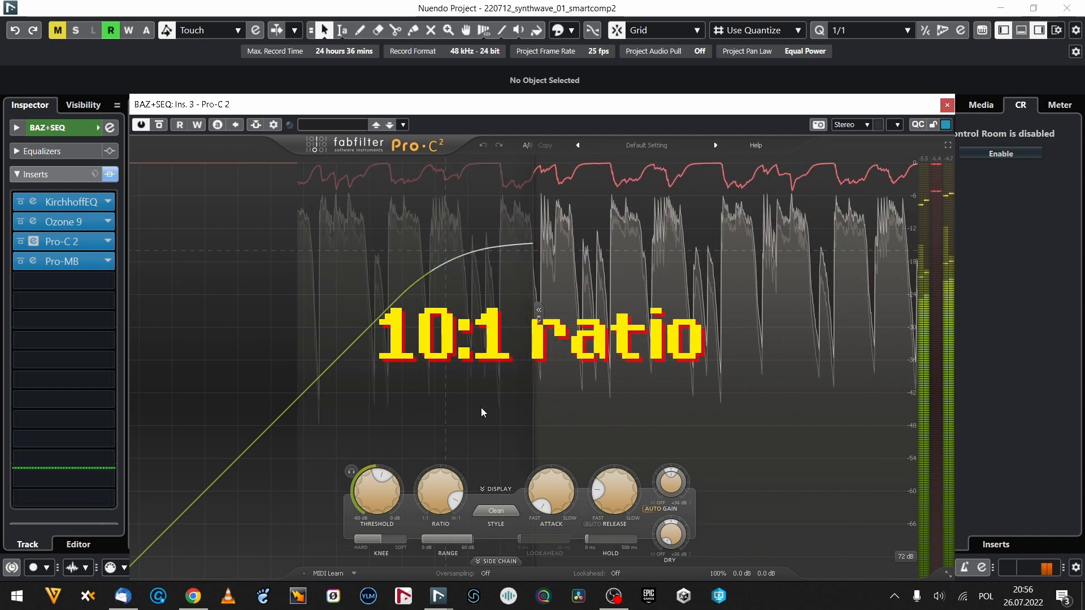
mouse_move(429, 496)
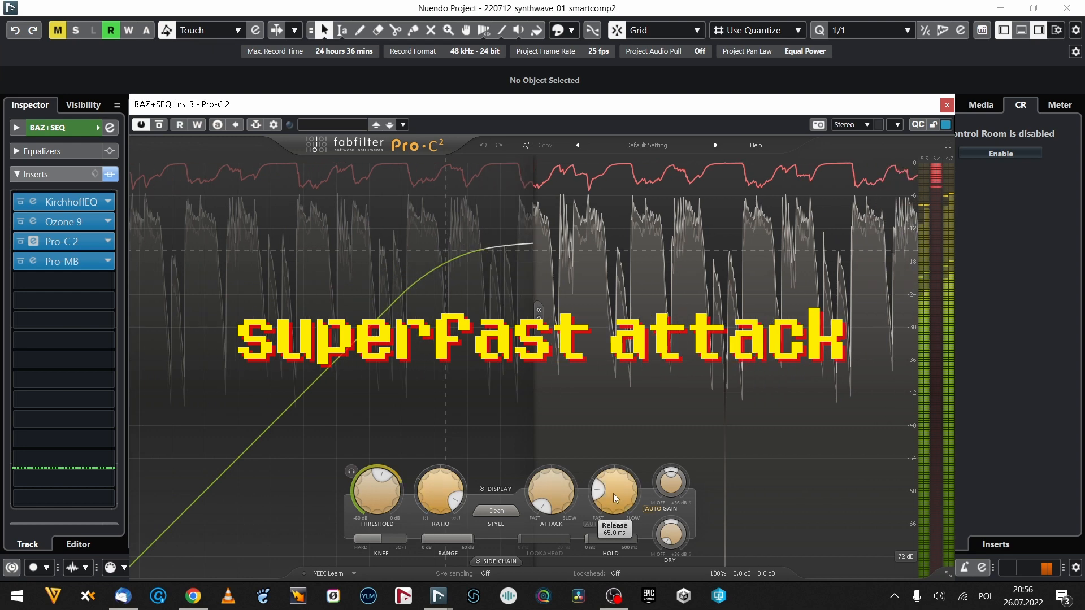
left_click(946, 107)
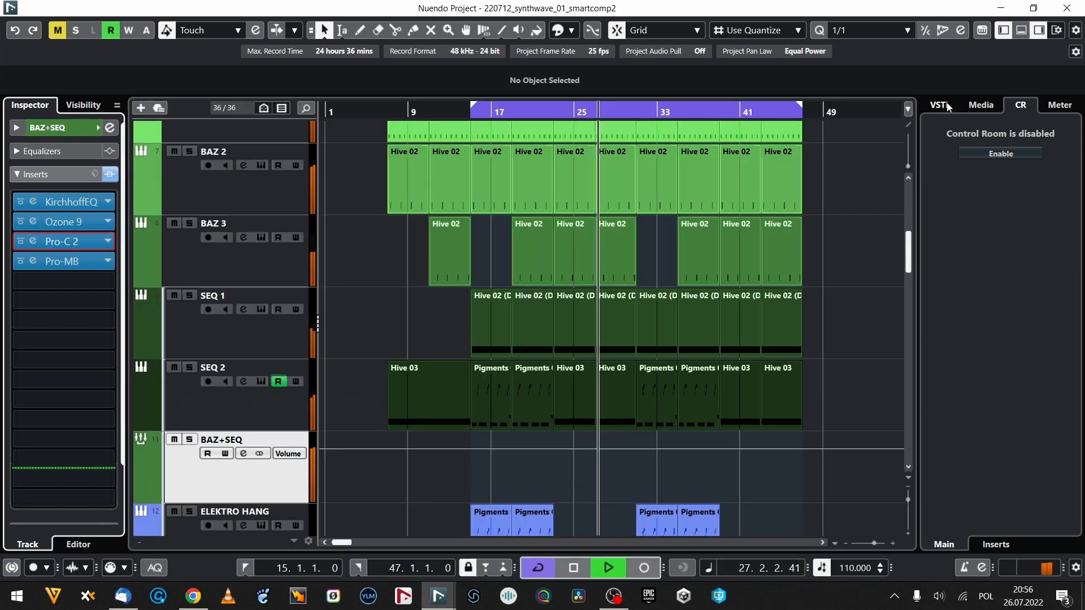
Inspect the low band of the side-chained Pro-MB on the BAZ+SEQ group.
scroll(226, 311, "down", 4)
left_click(190, 338)
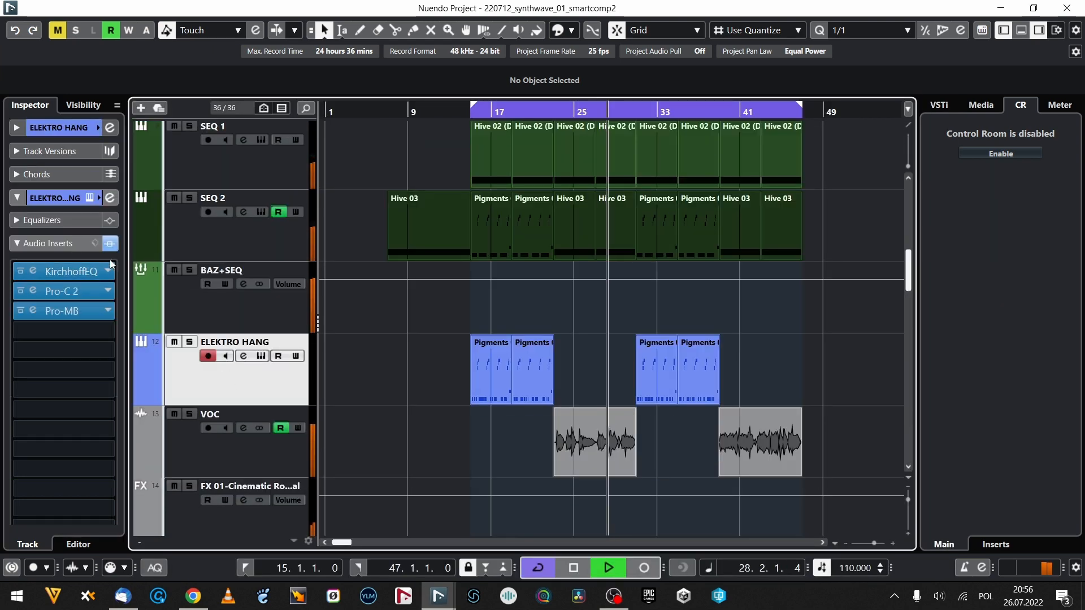
left_click(159, 305)
left_click(34, 263)
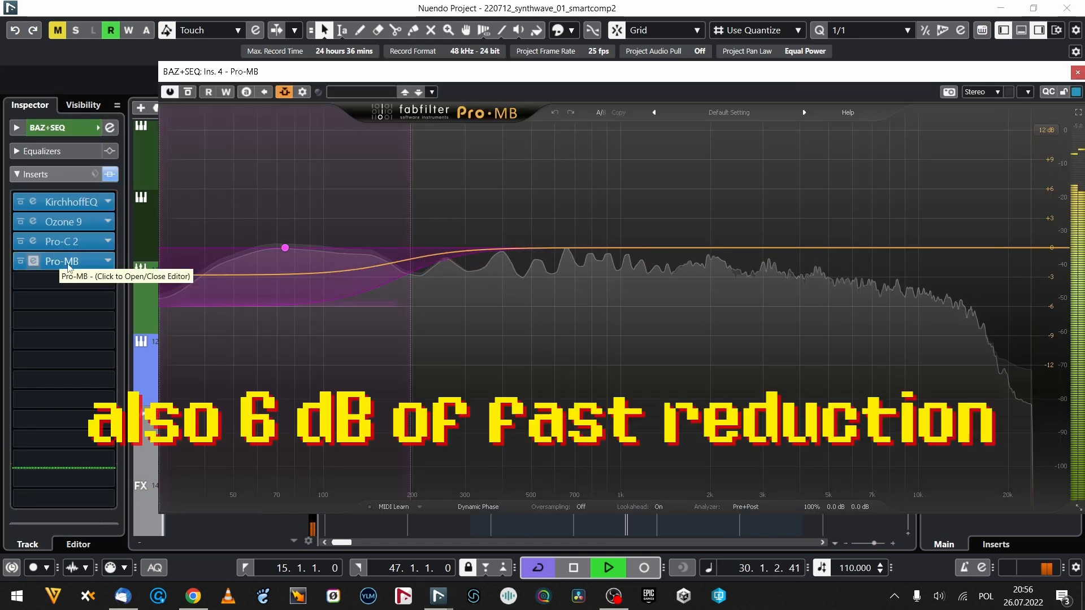
left_click(1077, 73)
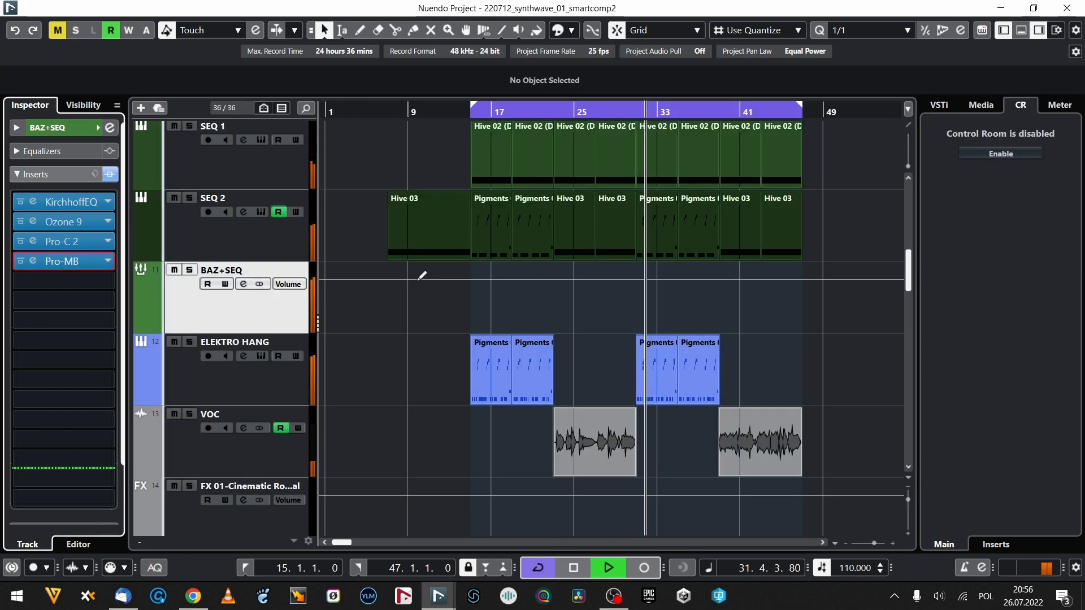
Review the Pro-C 2 compressor and the Pro-MB low band on the ELEKTRO HANG track.
key("Down")
left_click(33, 291)
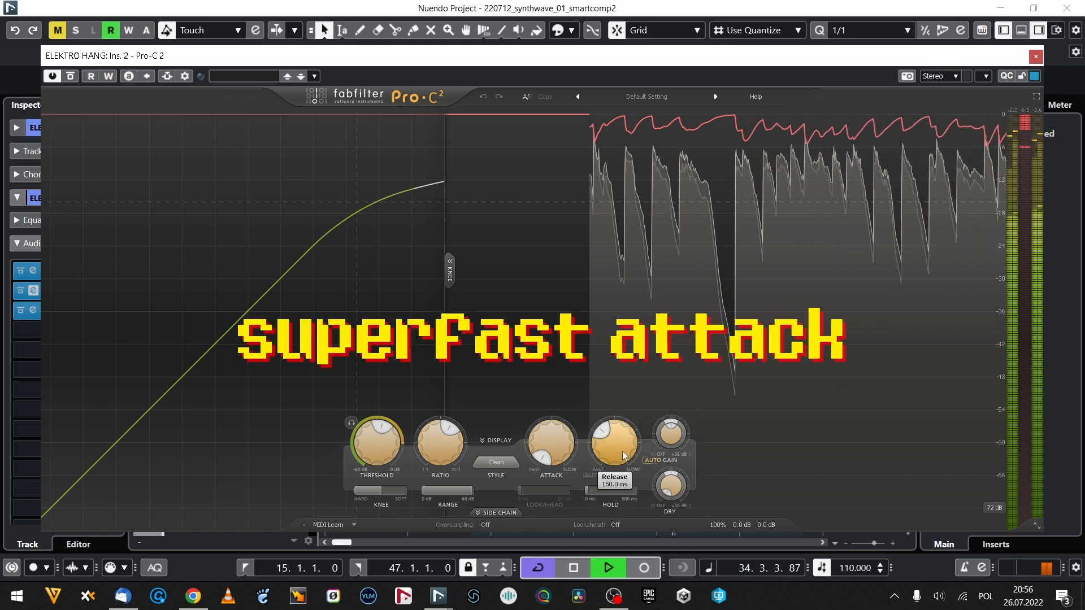
left_click(1036, 56)
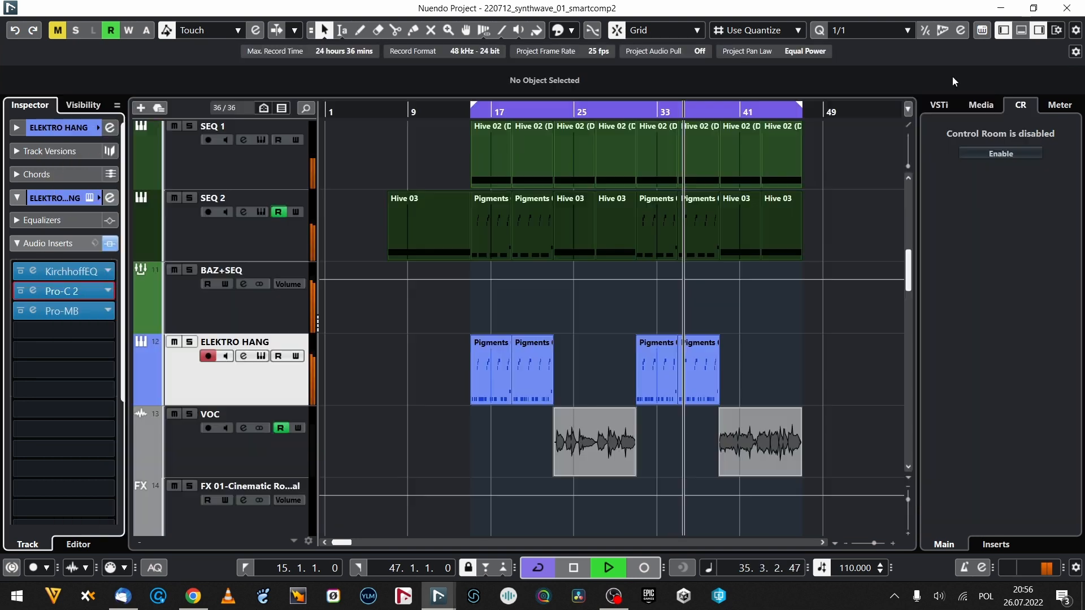
left_click(34, 310)
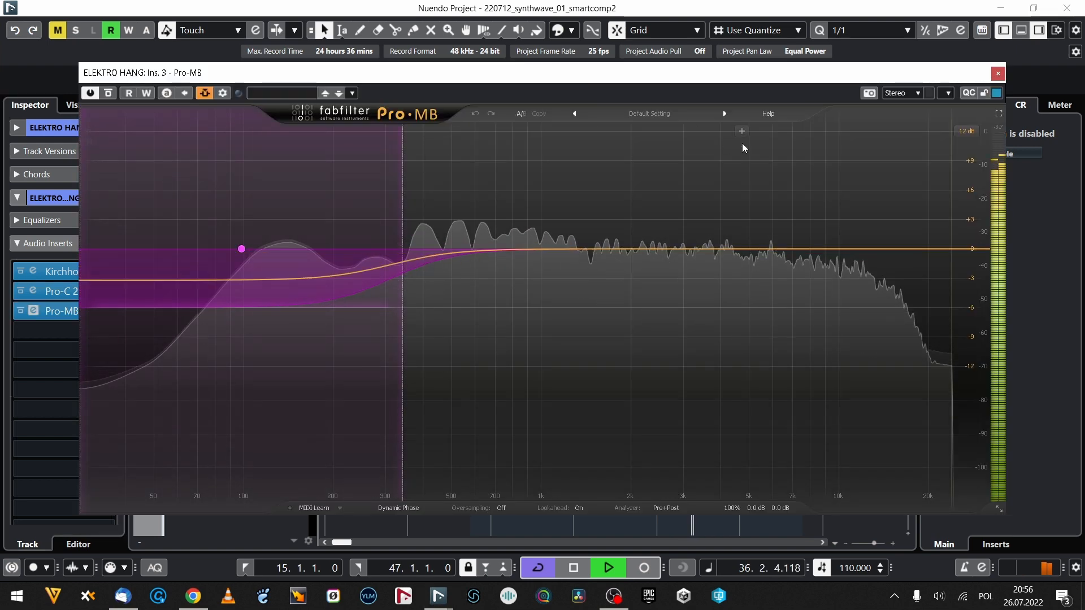
left_click(998, 75)
Review the KirchhoffEQ curve and the Pro-C 2 ratio, attack and release on the VOC track.
left_click(281, 451)
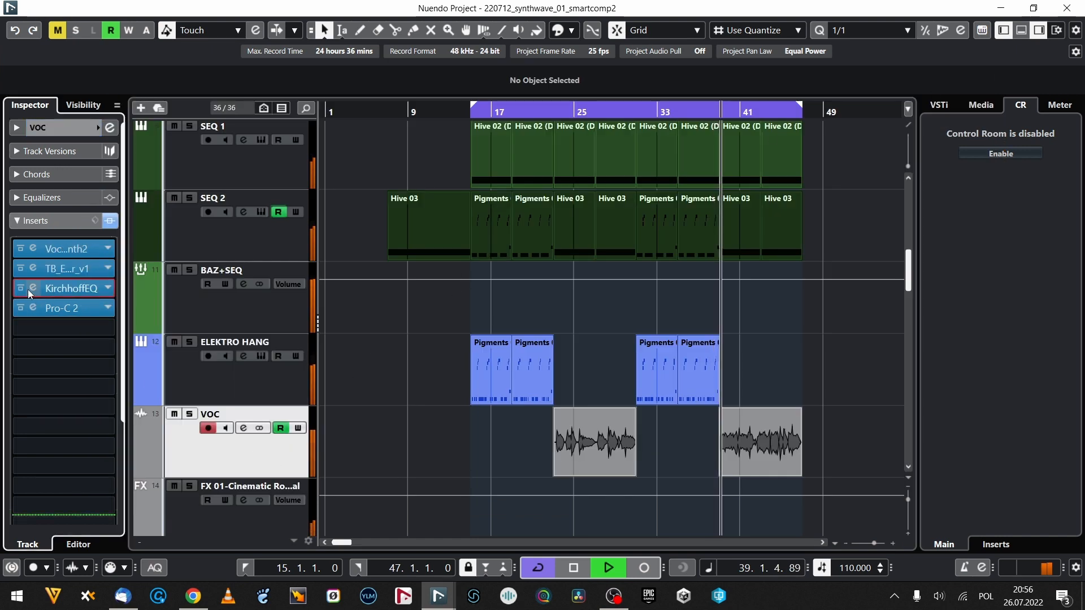
left_click(34, 288)
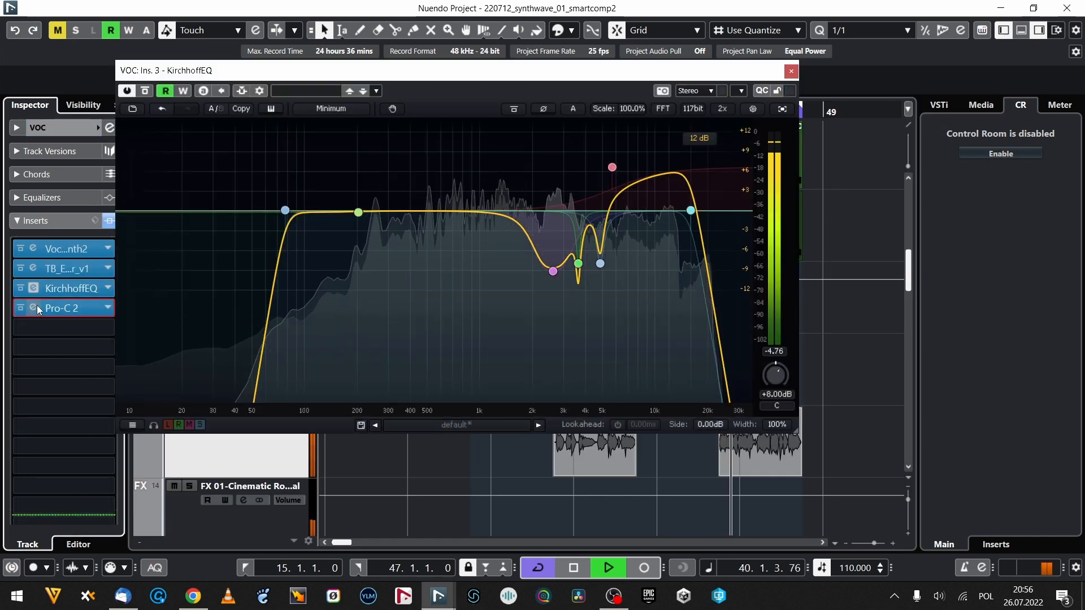
left_click(34, 308)
mouse_move(458, 445)
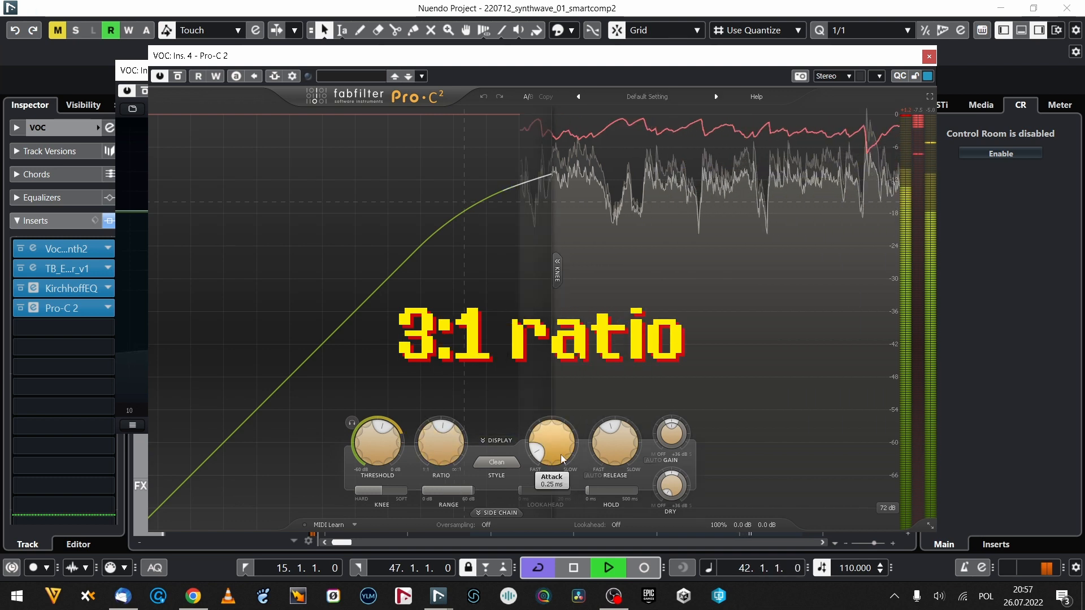
mouse_move(608, 462)
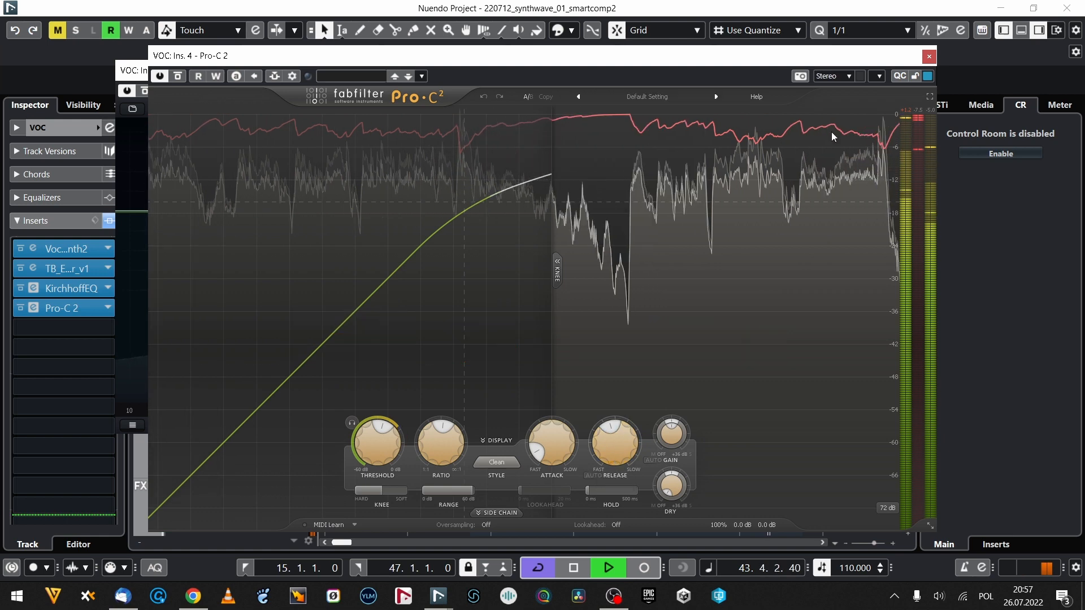
left_click(932, 56)
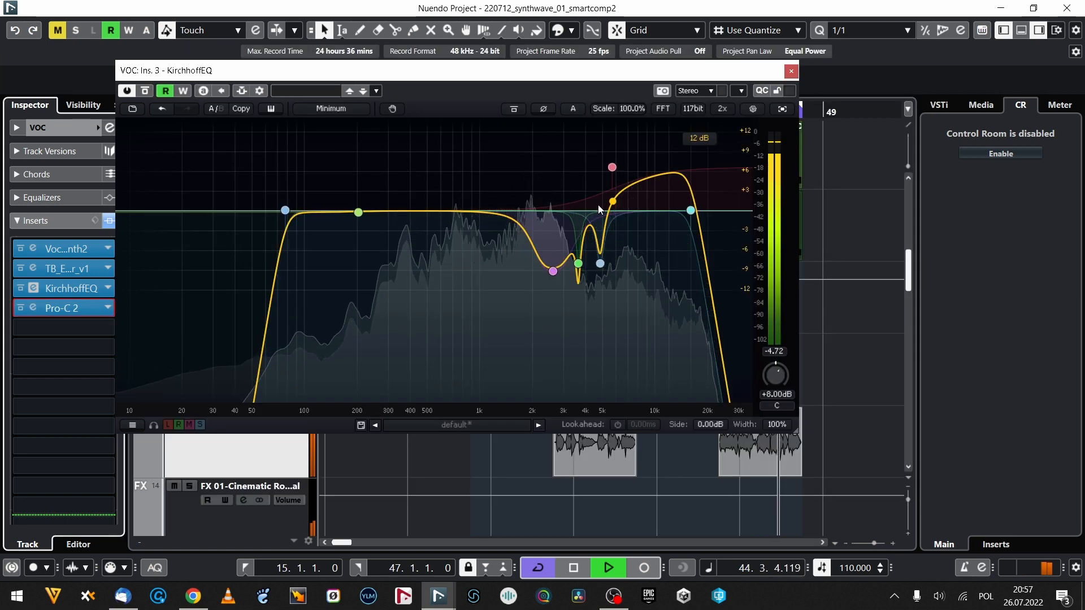
left_click(792, 72)
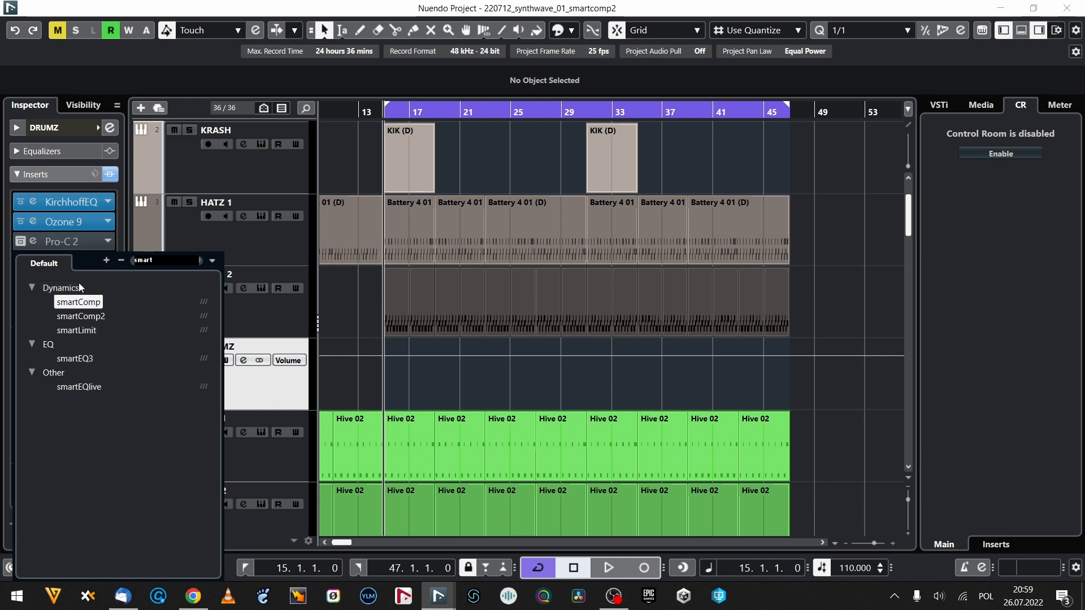
Set up smartComp2 on the DRUMZ group with the Drums | Bus profile and let it learn from playback.
left_click(81, 316)
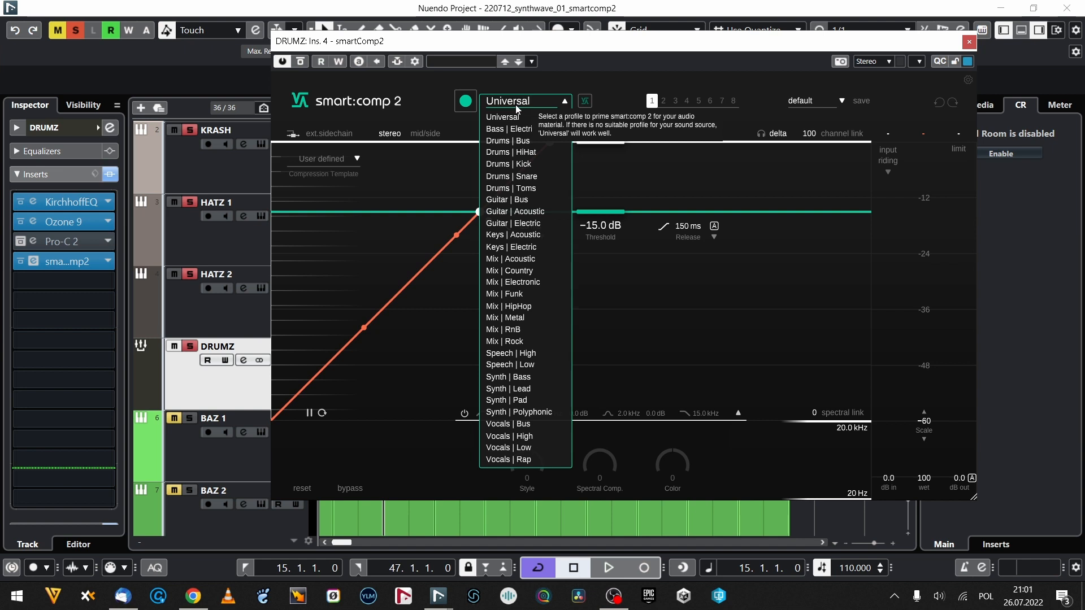
left_click(535, 138)
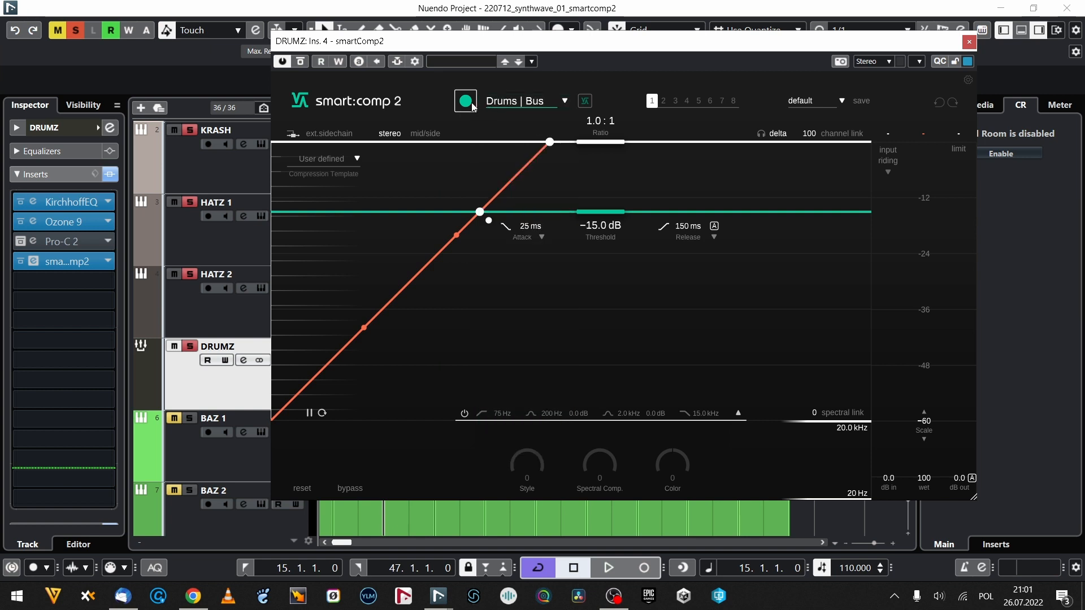
left_click(474, 107)
key("space")
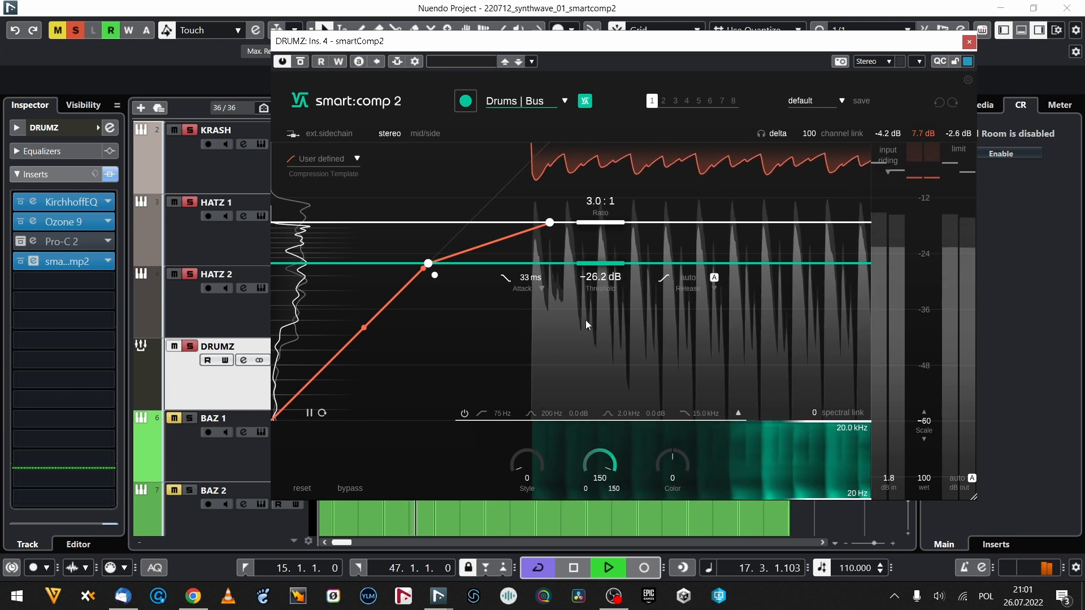
Try extreme spectral compression on the playing drums, and settle on a Spectral Comp. value of 70.
left_click_drag(599, 464, 575, 179)
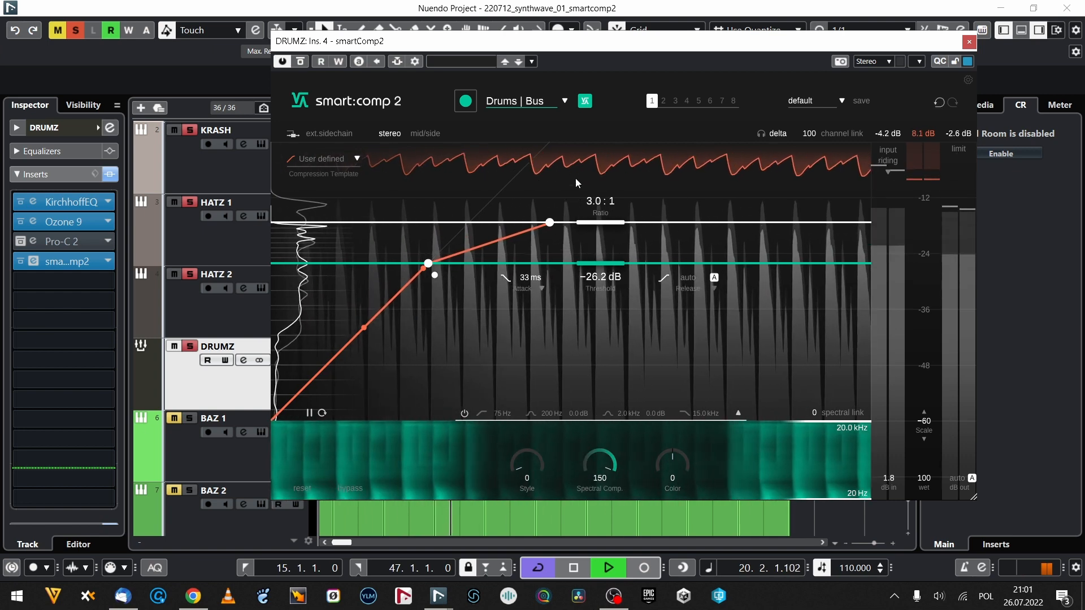
left_click_drag(605, 466, 606, 561)
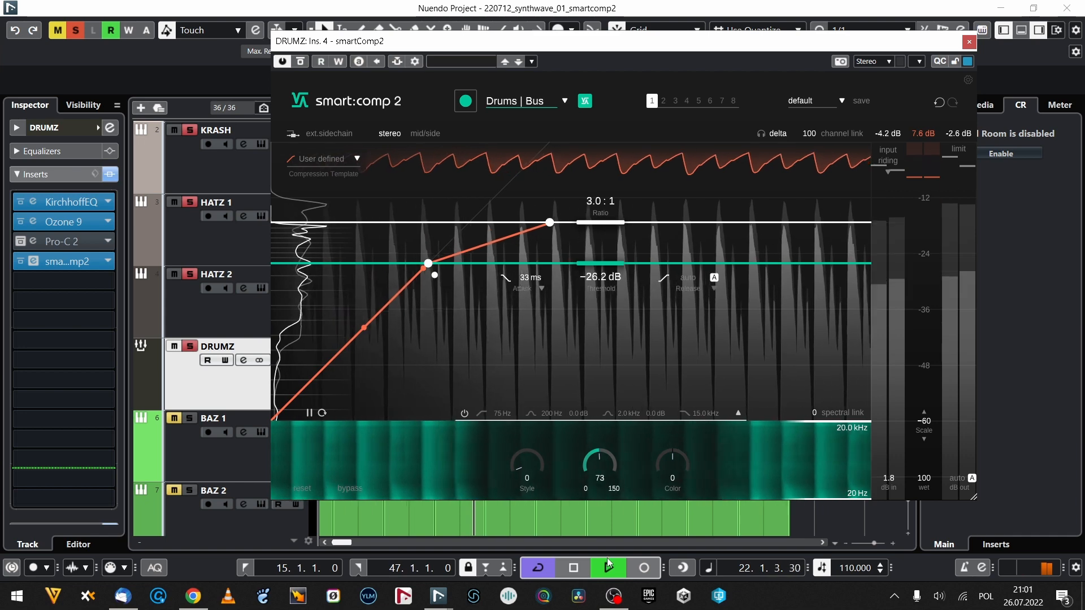
key("space")
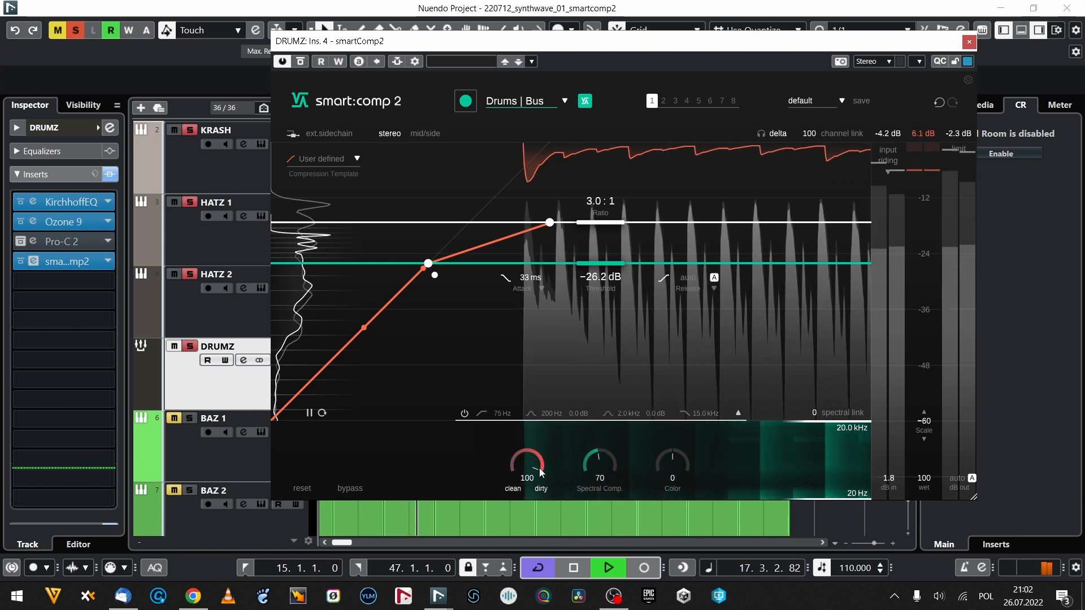
Set the compressor's Style to 60 and replace its adaptive auto release with a fixed 55 ms release.
left_click_drag(527, 438, 515, 604)
left_click_drag(521, 476, 523, 498)
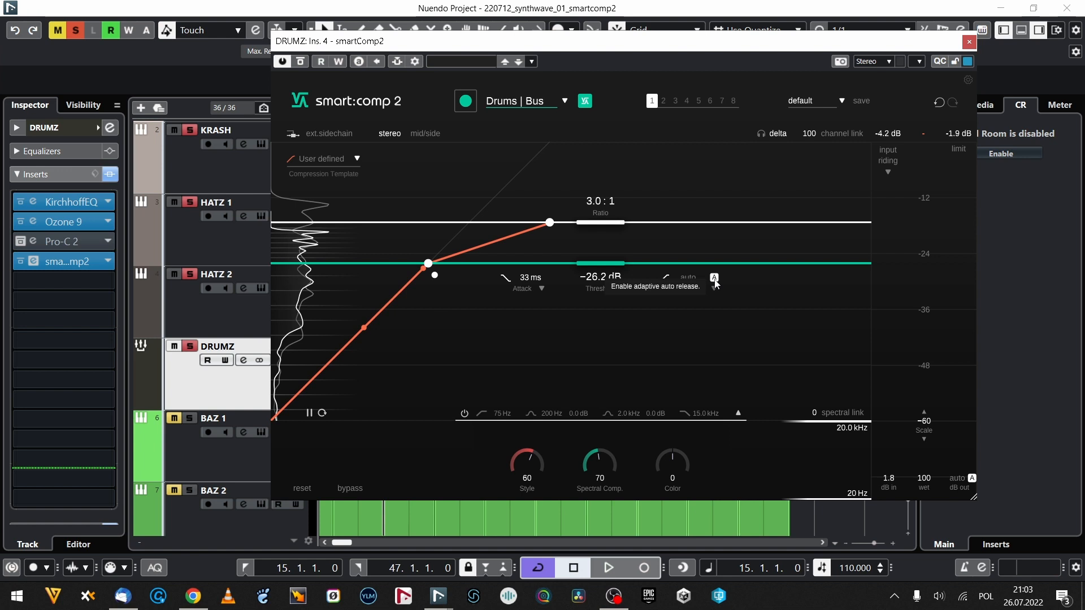
double_click(680, 289)
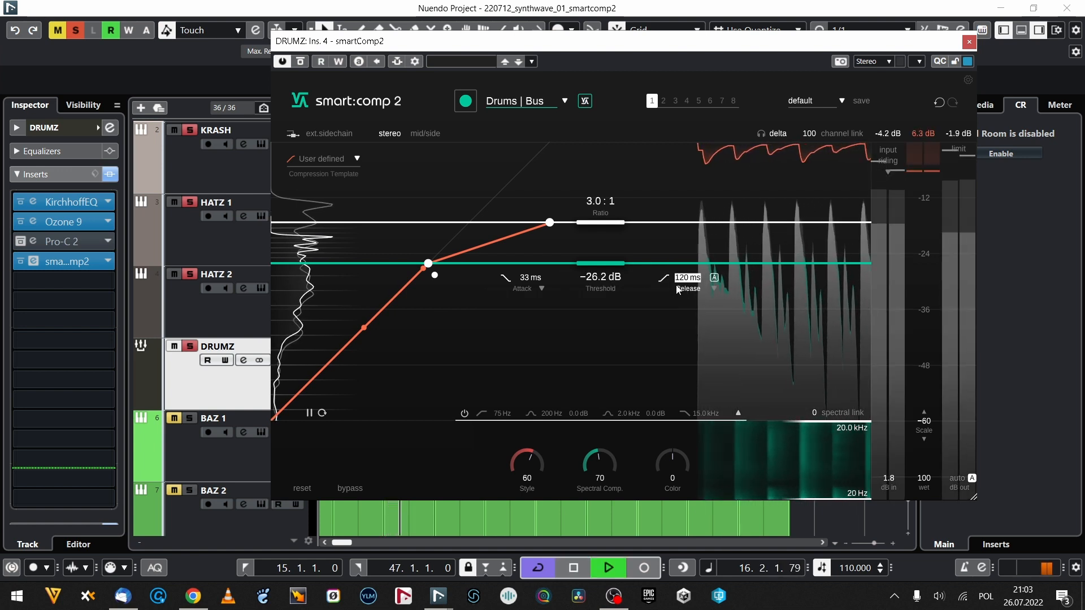
type("55")
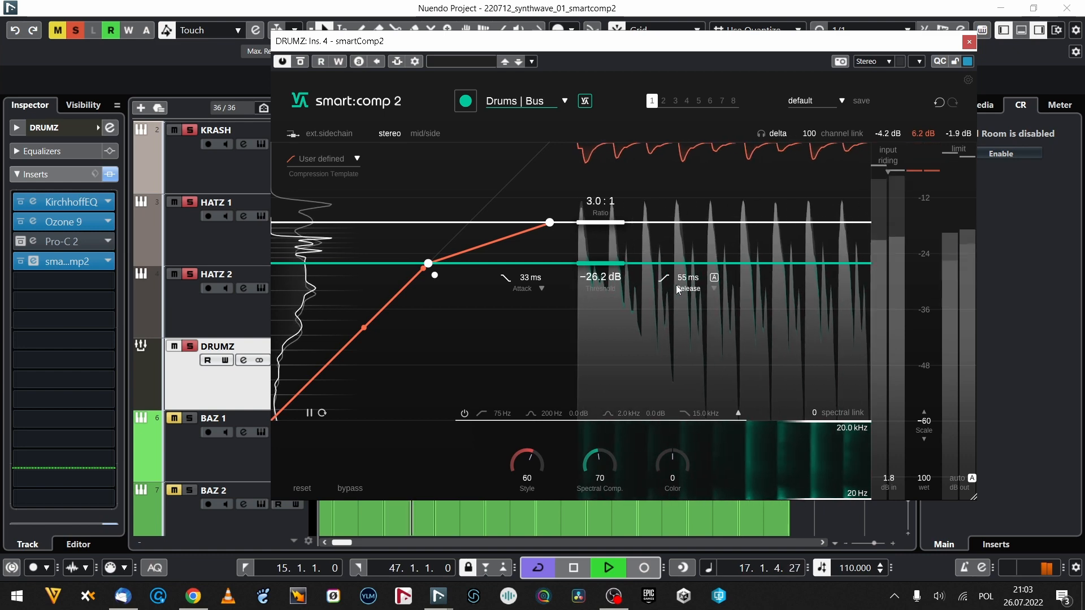
Raise the drum bus compressor's ratio to 4.0 : 1.
key("Return")
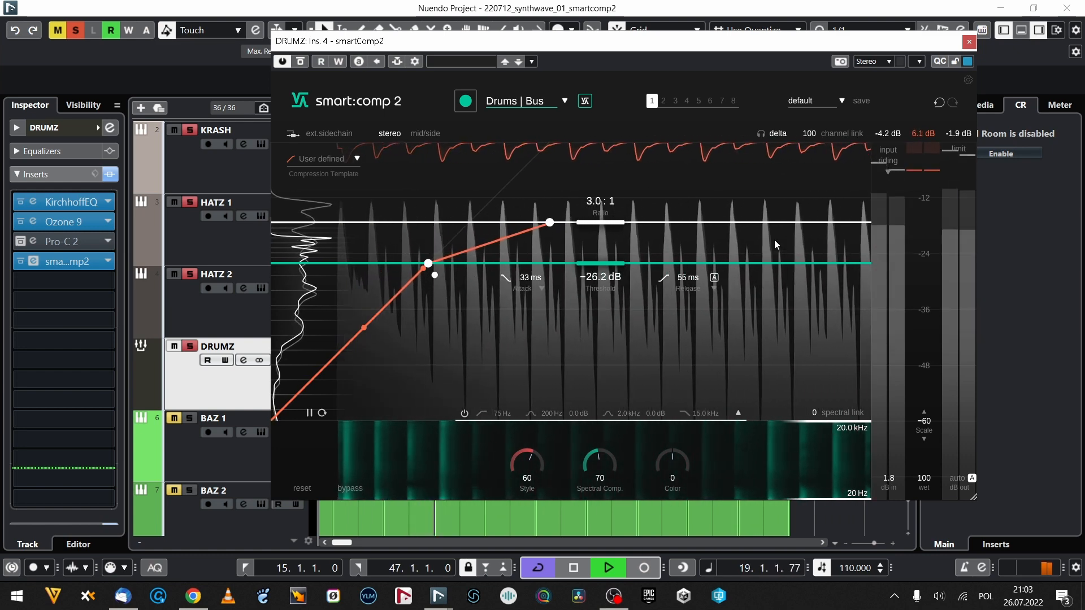
key("space")
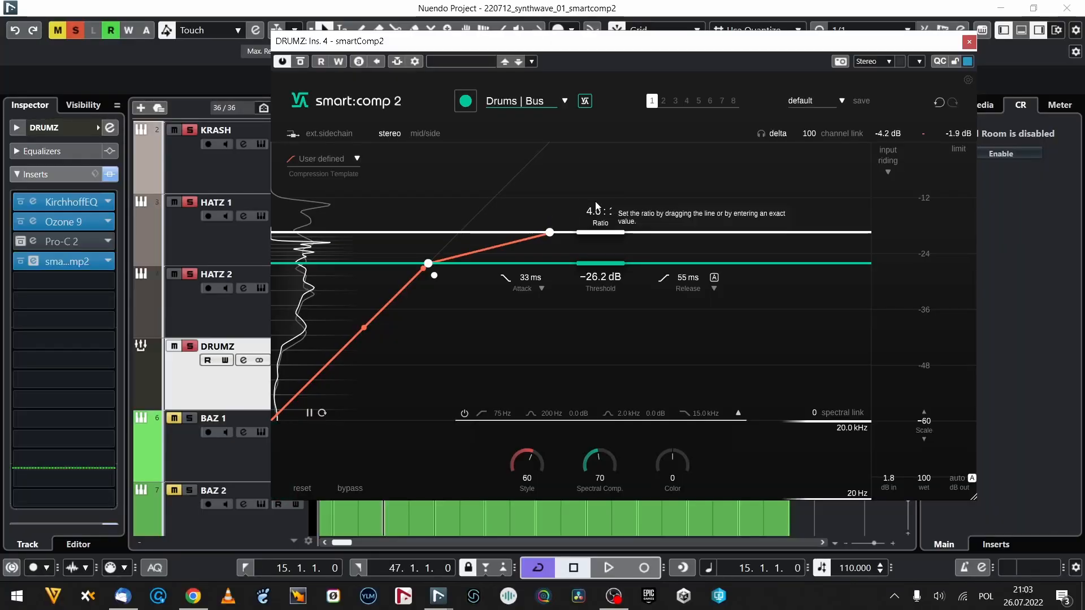
key("space")
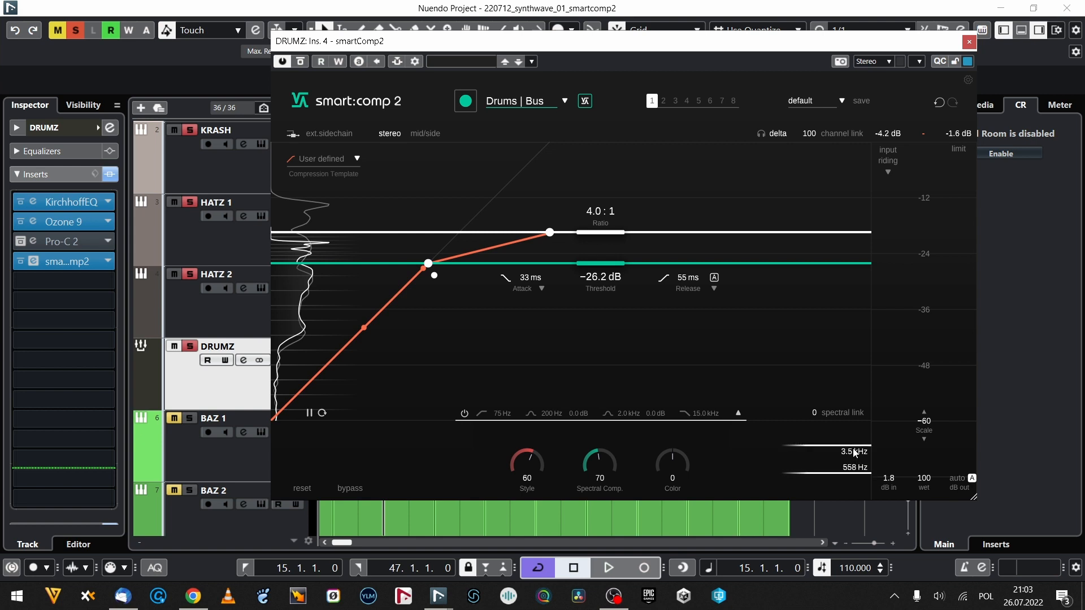
Audition the drums with spectral compression limited to 558 Hz to 3.5 kHz, shifting the frequency range during playback.
key("space")
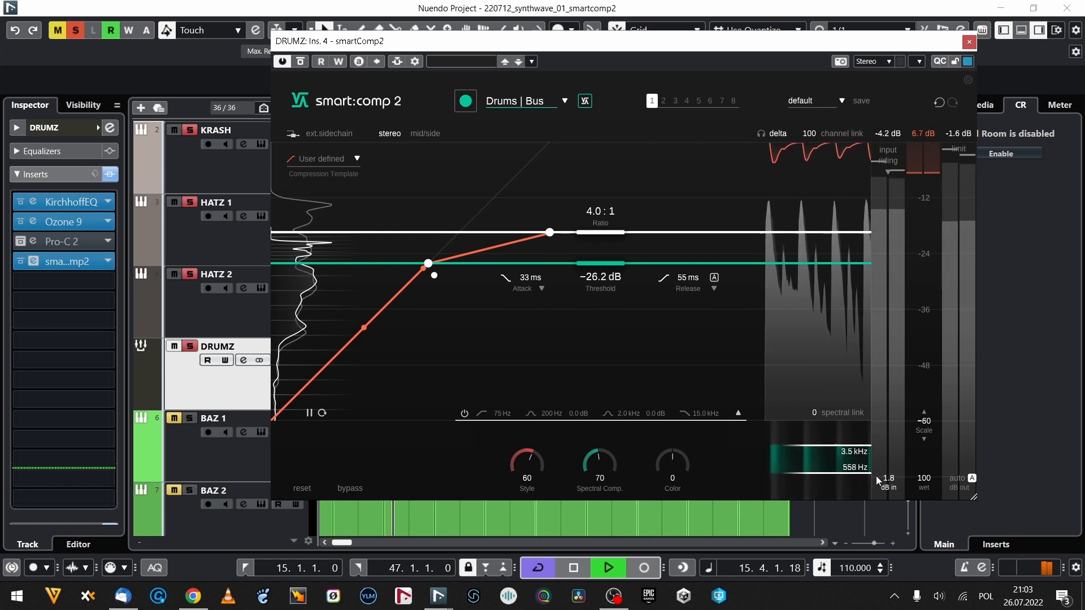
left_click_drag(846, 416, 829, 201)
left_click_drag(830, 102, 835, 493)
key("space")
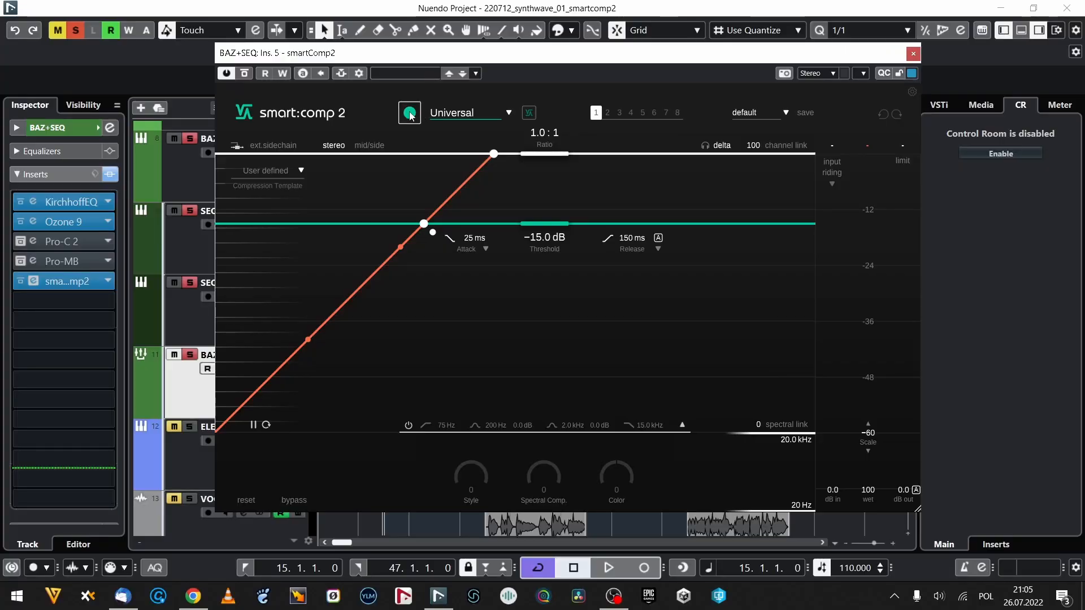
Let smartComp2 on the BAZ+SEQ group learn from playback, and apply the Synth | Bass profile.
left_click(410, 114)
key("space")
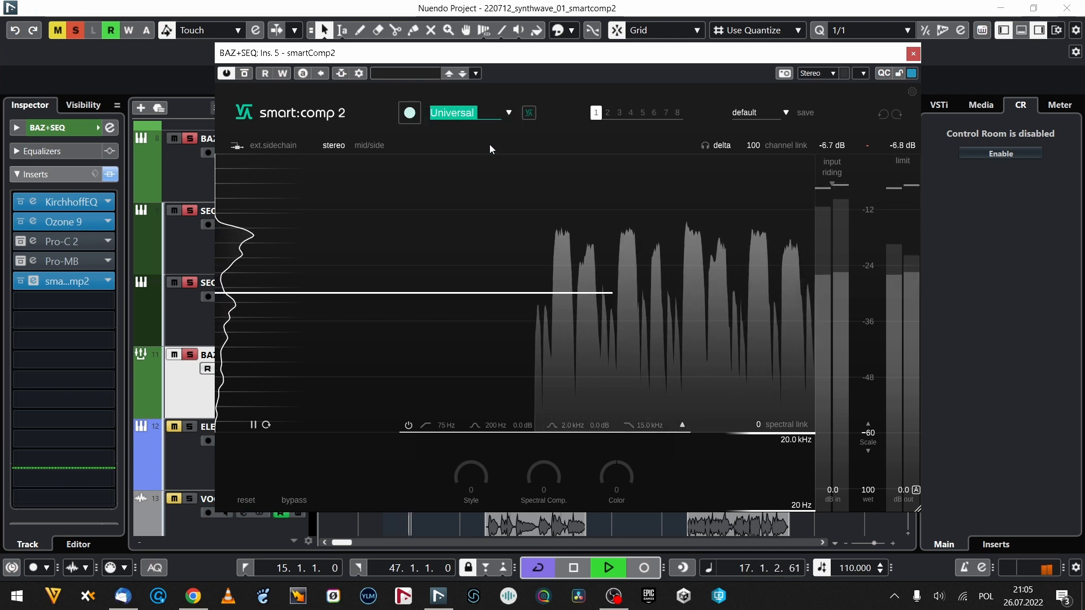
left_click(486, 112)
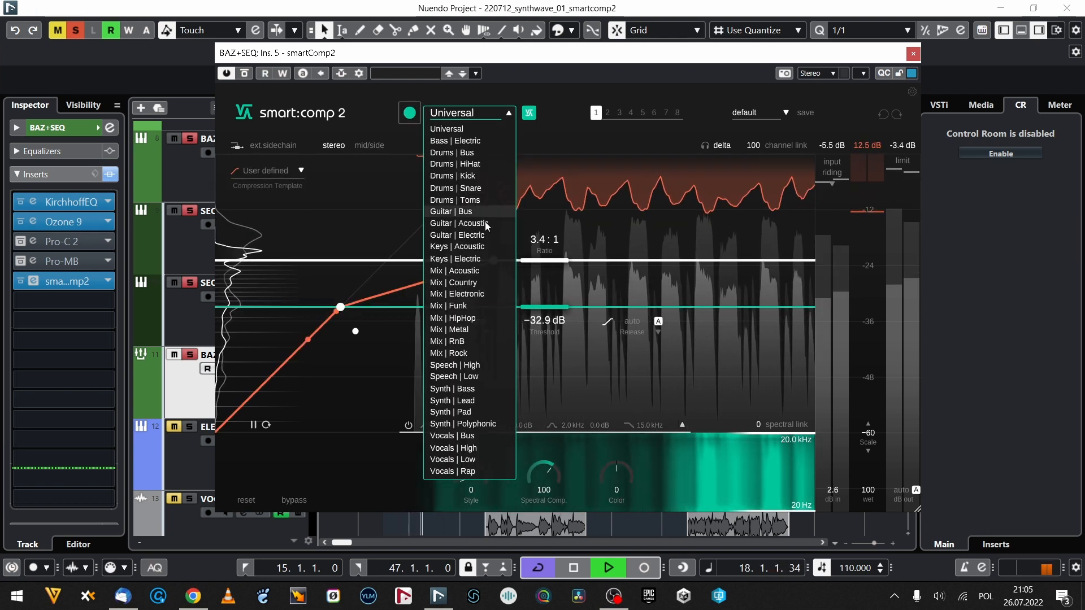
left_click(473, 388)
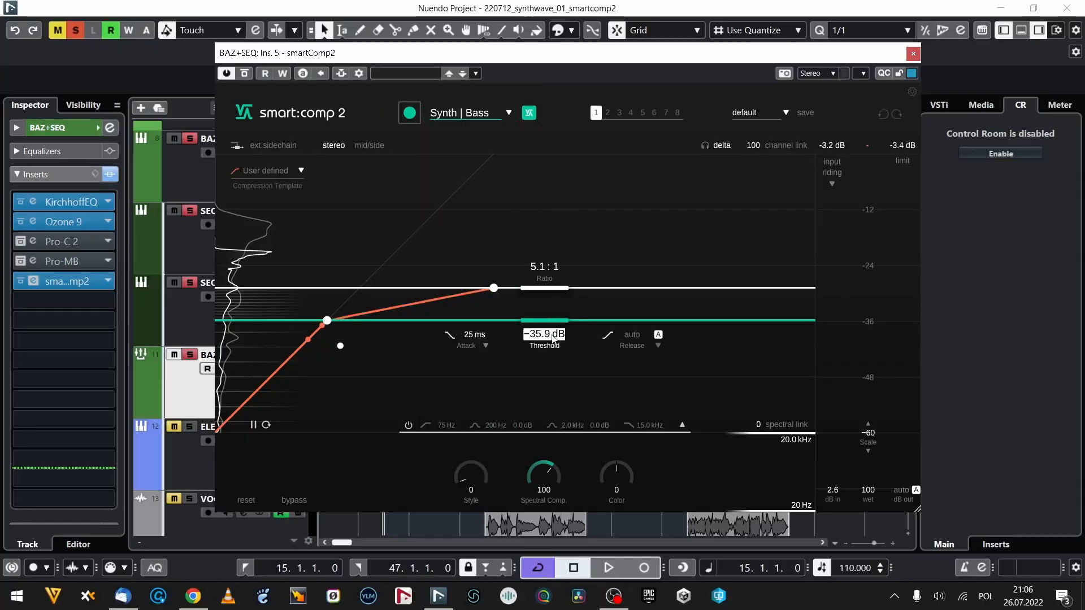
Try a threshold of -25 dB on the playing BAZ+SEQ group, and settle on -20 dB.
type("-25")
key("Return")
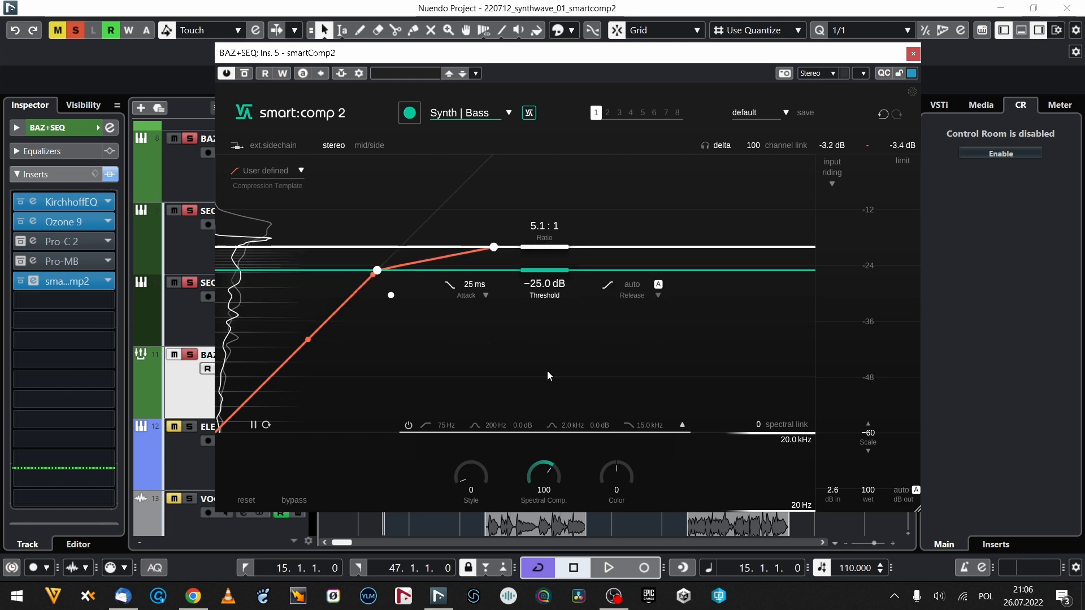
key("space")
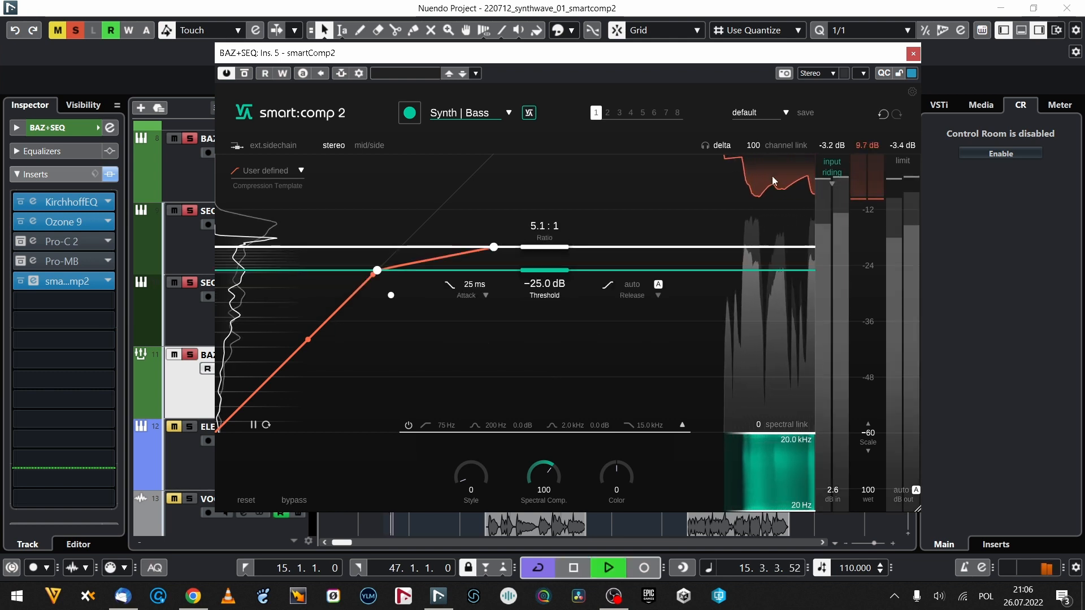
double_click(551, 227)
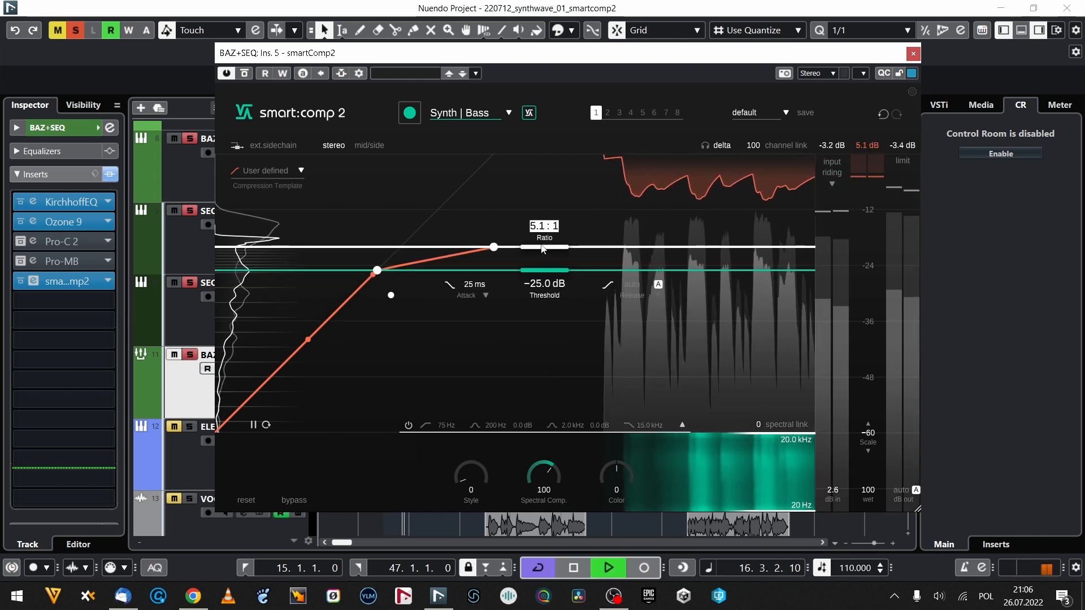
double_click(538, 286)
type("-20")
key("Return")
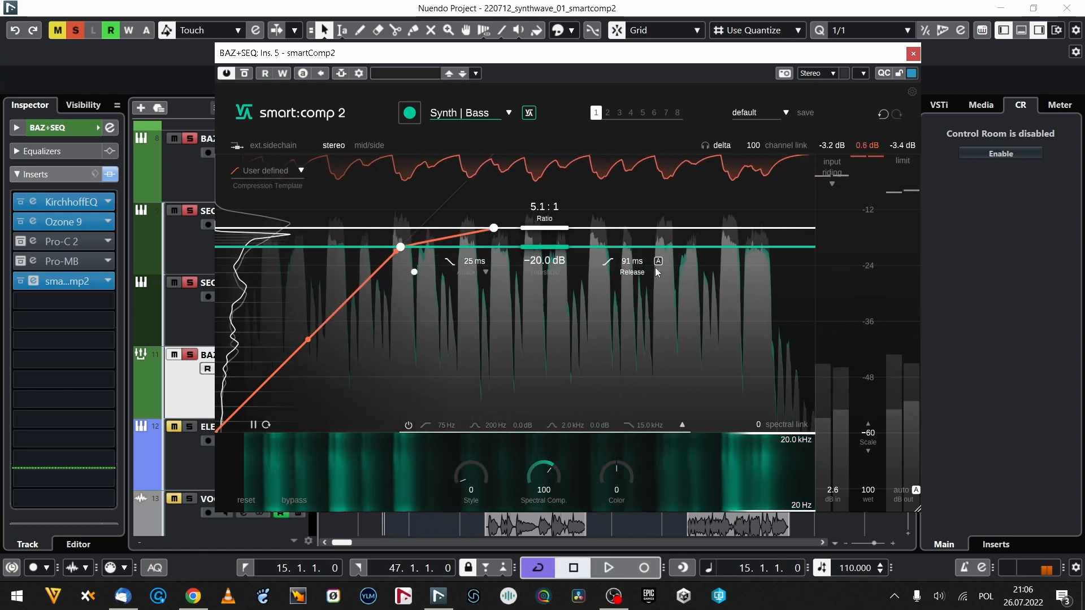
Stop playback and set the BAZ+SEQ compressor's release to 65 ms.
key("space")
double_click(635, 264)
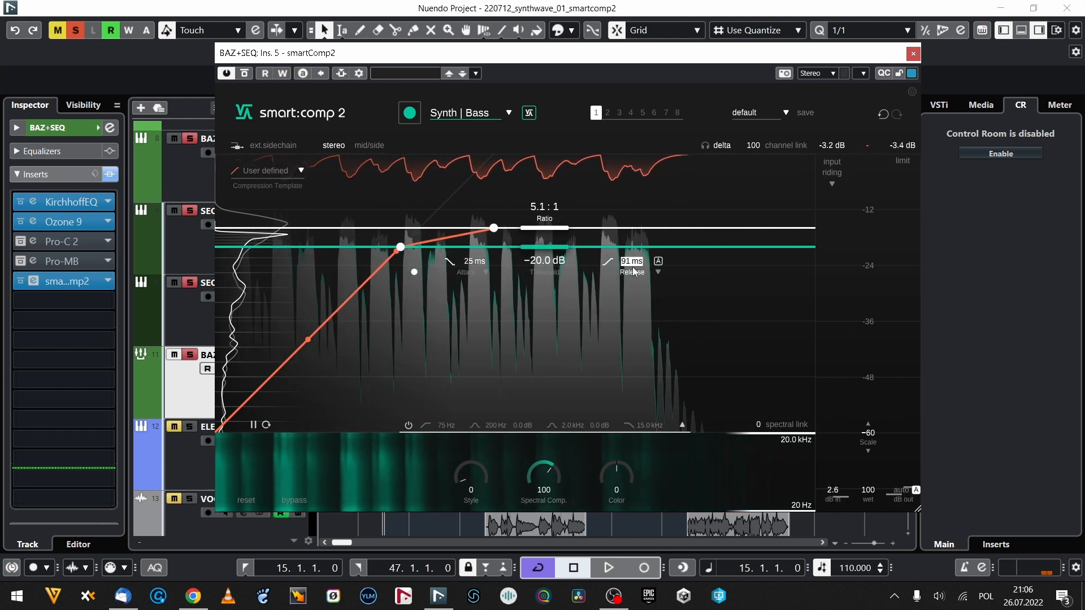
type("65")
key("Return")
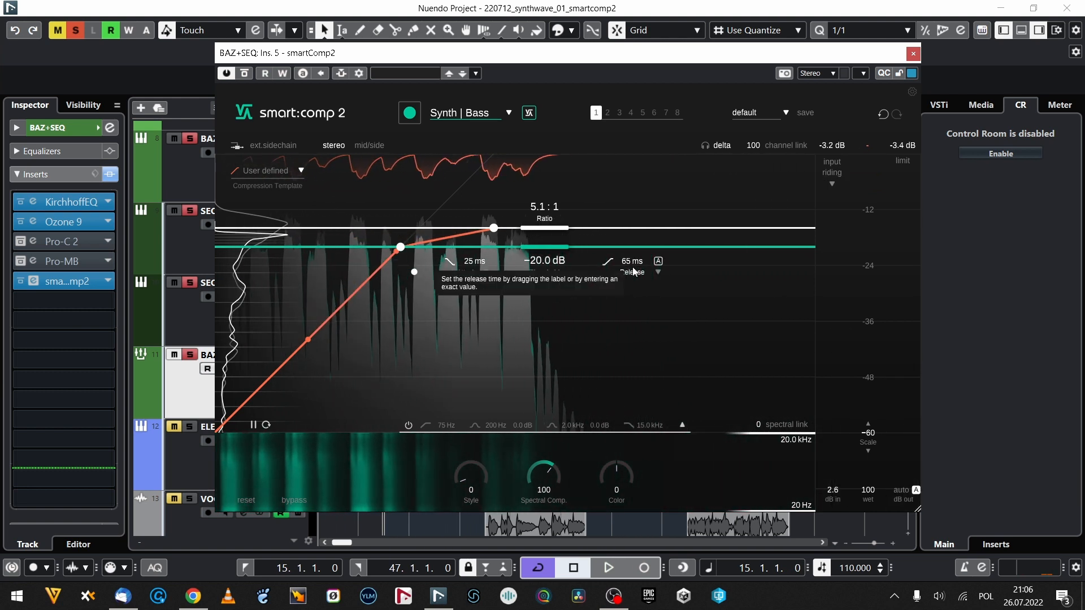
Try the fully dirty Style value of 100 during playback, and settle on a Style of 50.
key("space")
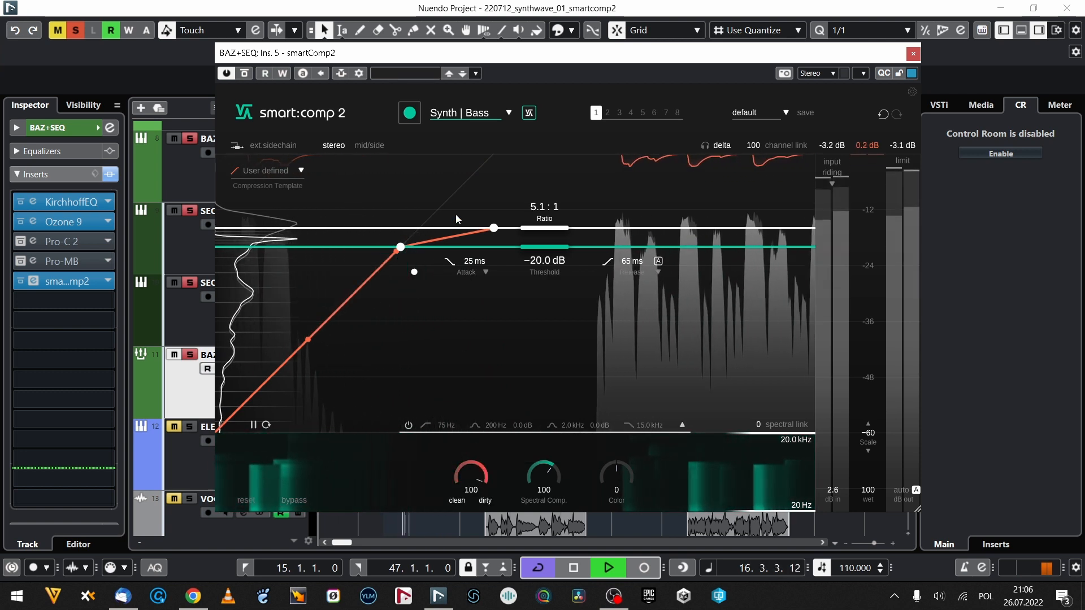
left_click_drag(456, 224, 483, 394)
key("space")
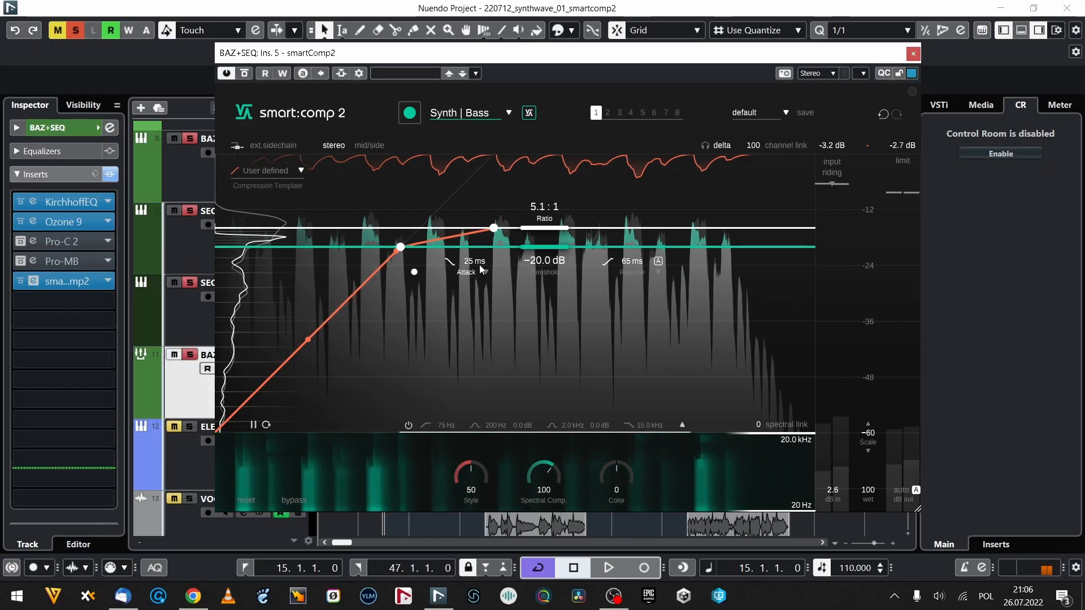
Set the BAZ+SEQ compressor's attack to 0 ms and listen to a short stretch of playback.
left_click_drag(481, 265, 465, 371)
key("space")
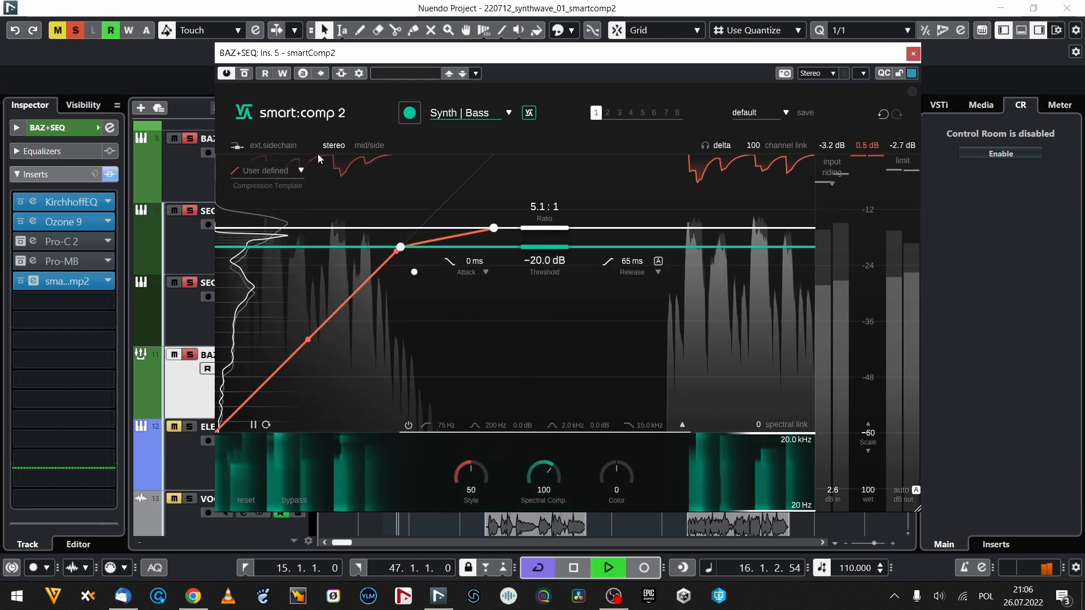
key("space")
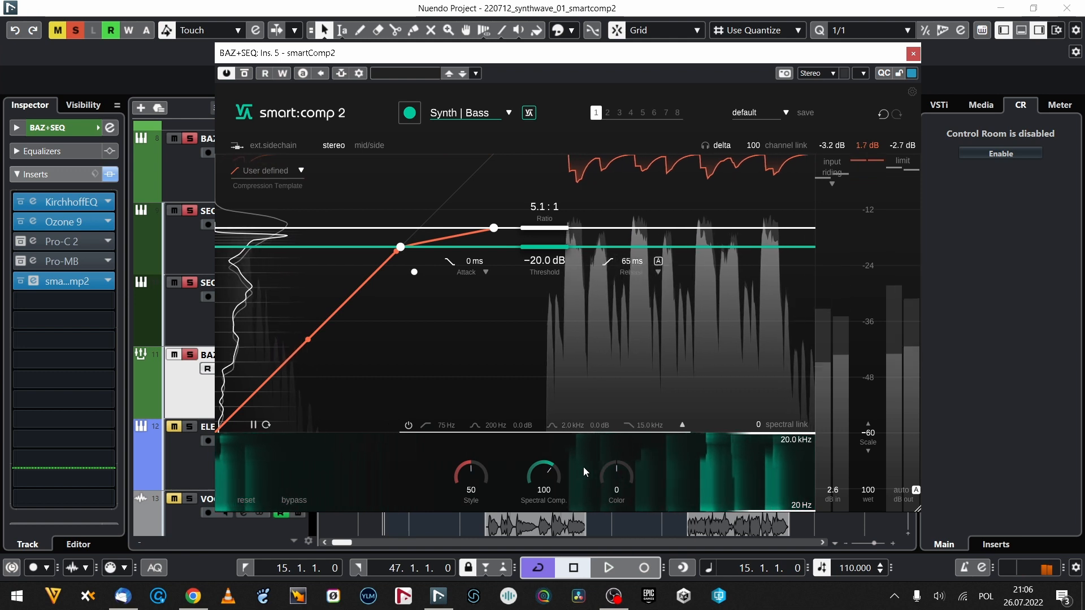